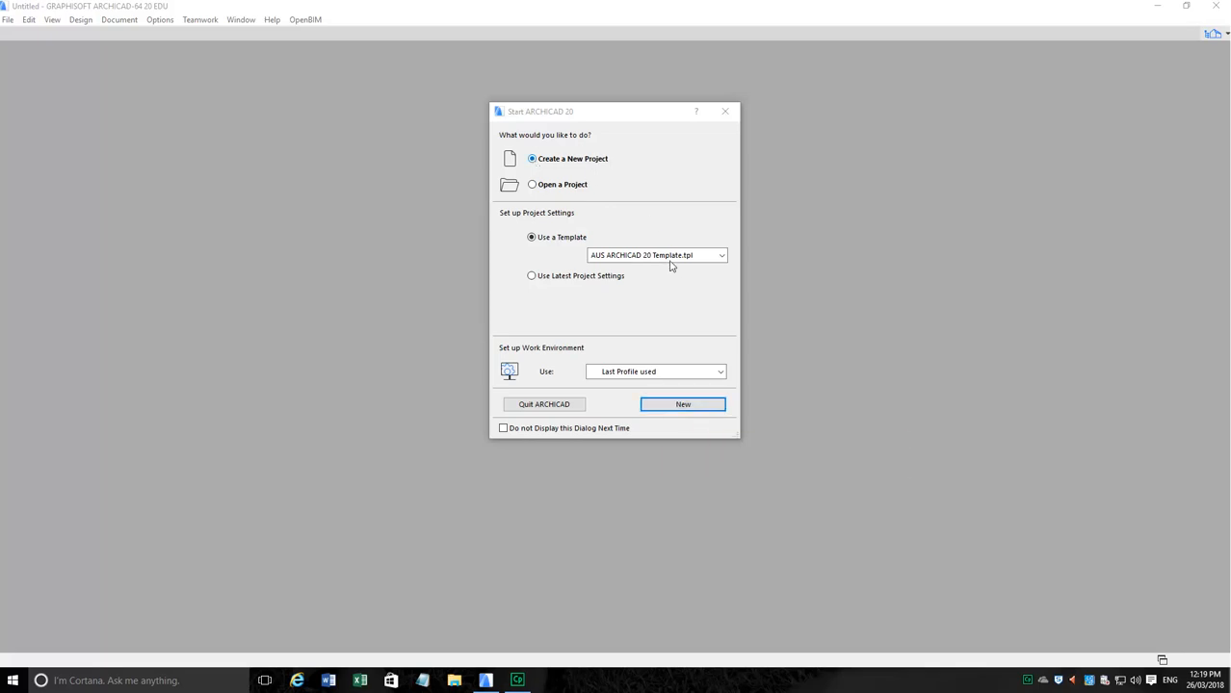
- Create a new project from AUS ARCHICAD 20 Template.tpl and agree to join the Customer Experience Improvement Program
left_click(683, 404)
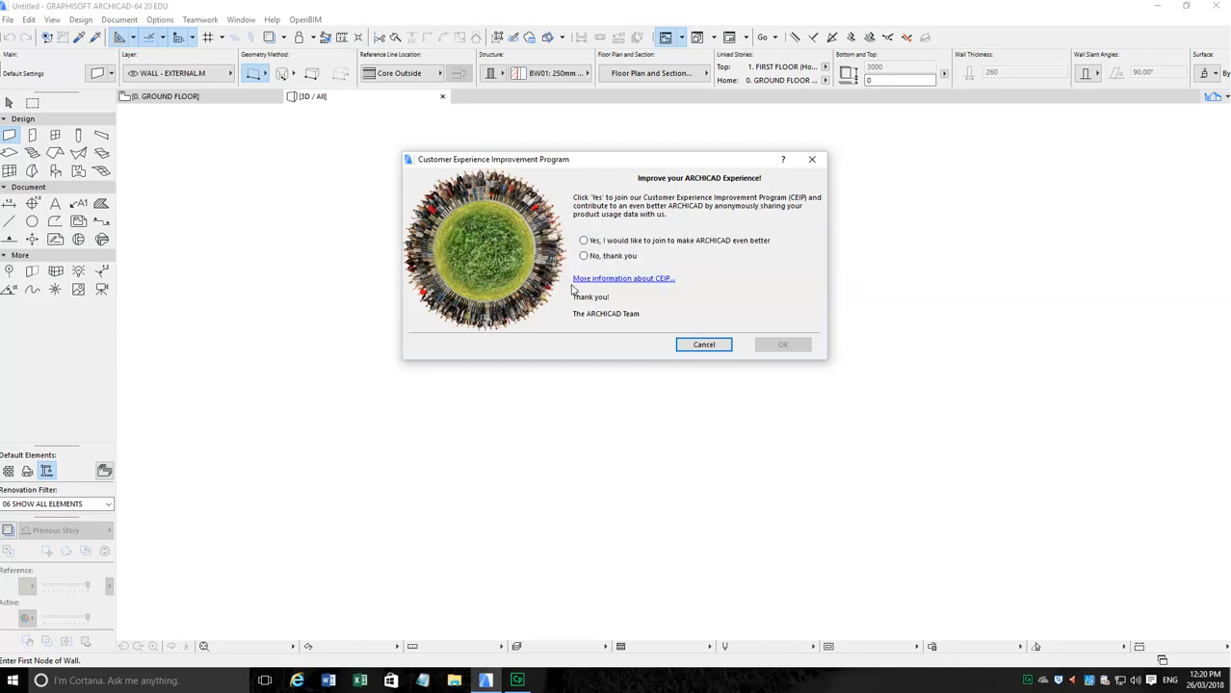
left_click(584, 242)
left_click(795, 349)
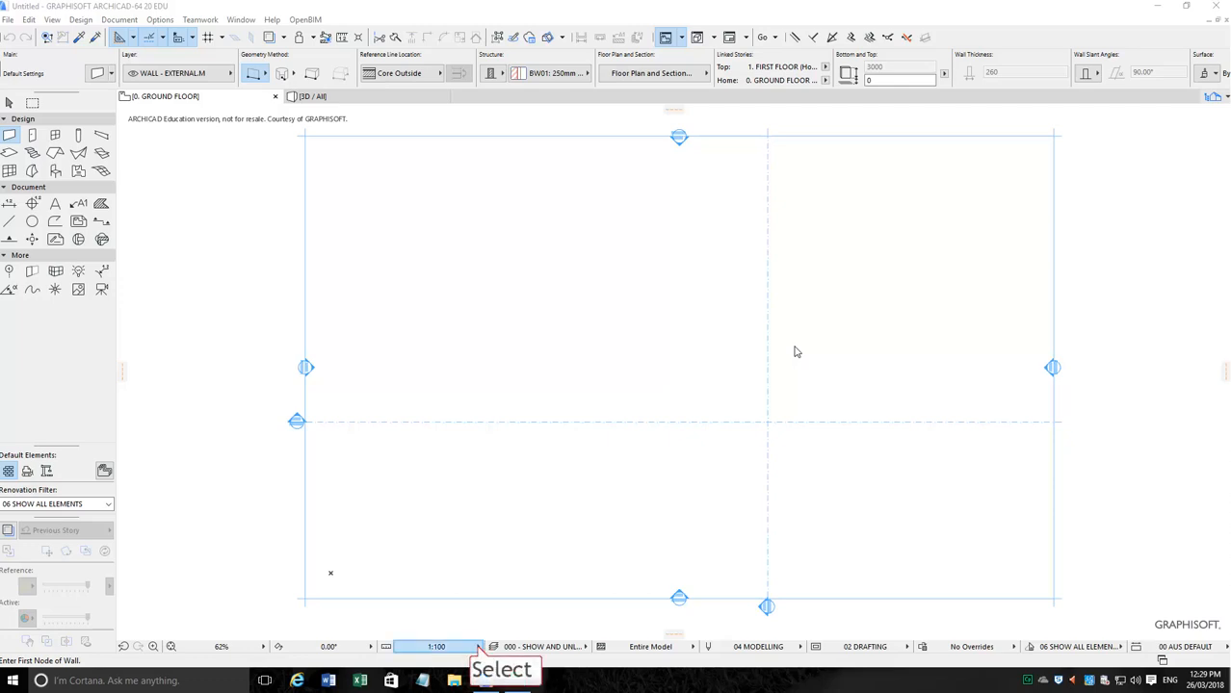
- Set the ground floor plan's scale to 1:100
left_click(478, 650)
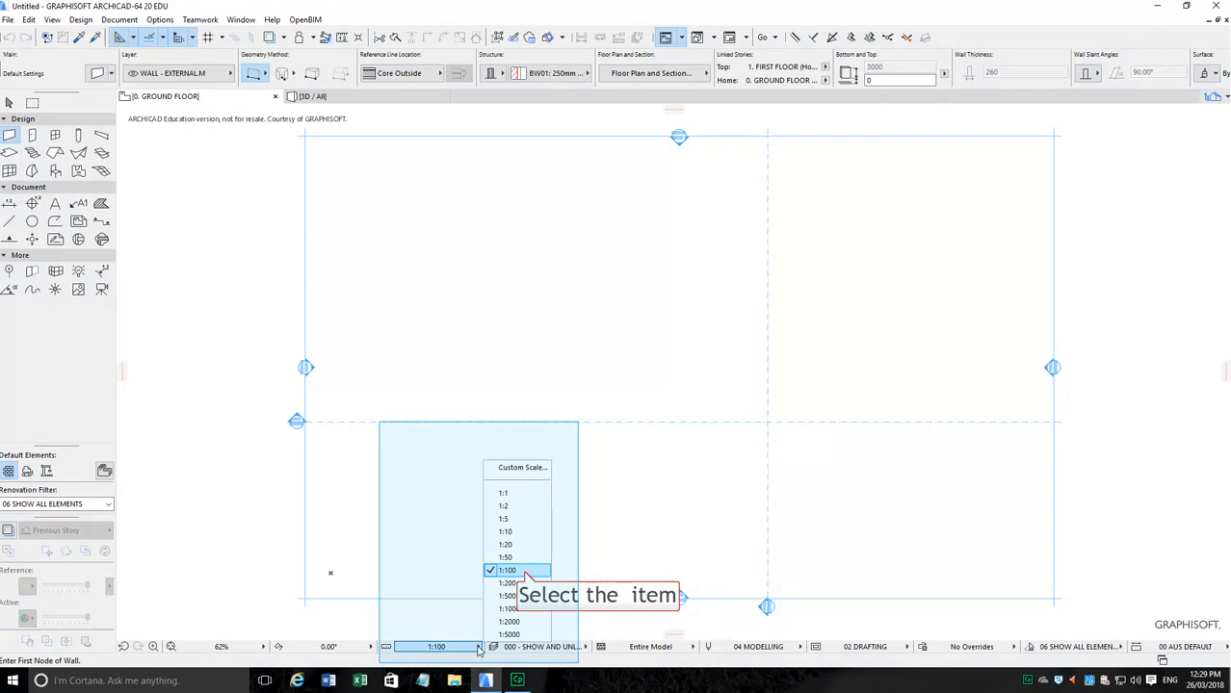
left_click(526, 576)
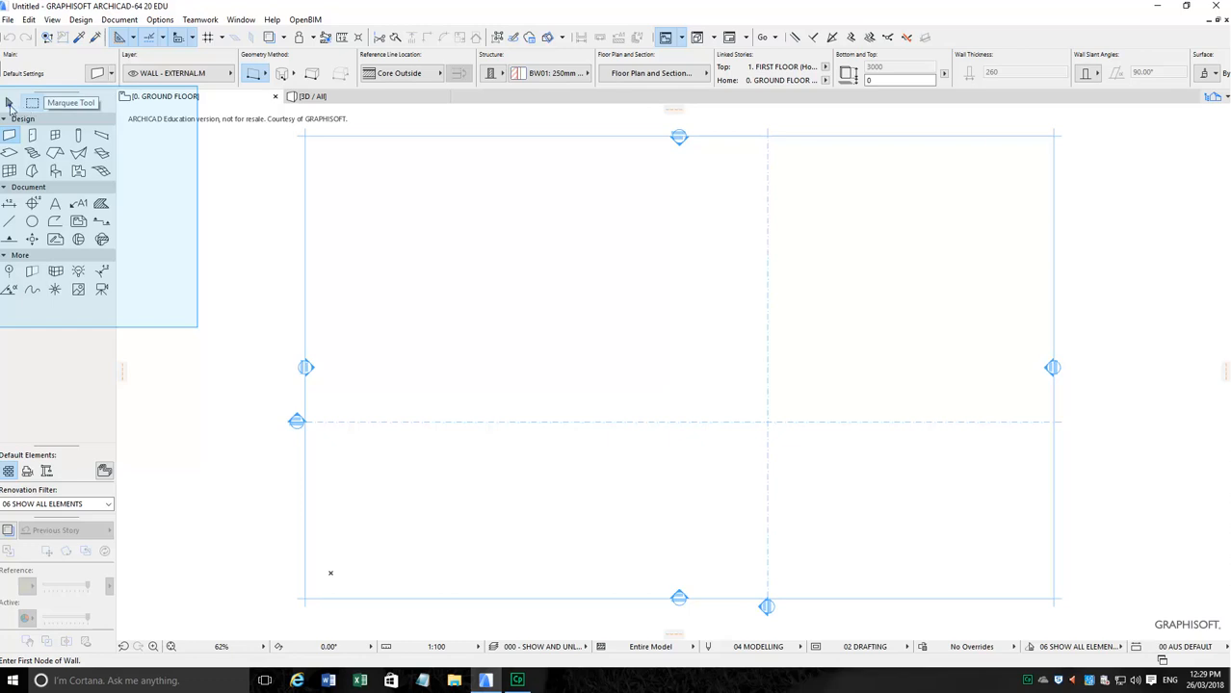
- Move the north elevation line slightly down and the east elevation line slightly inward on the ground floor plan
left_click(10, 103)
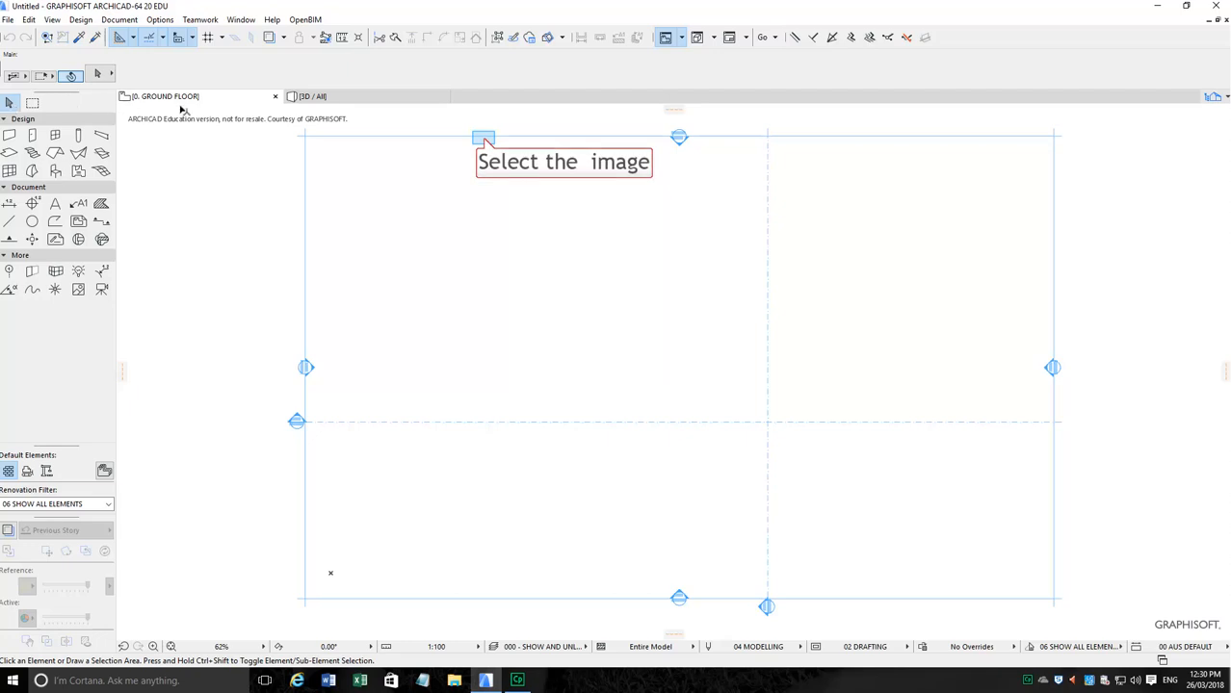
left_click(486, 136)
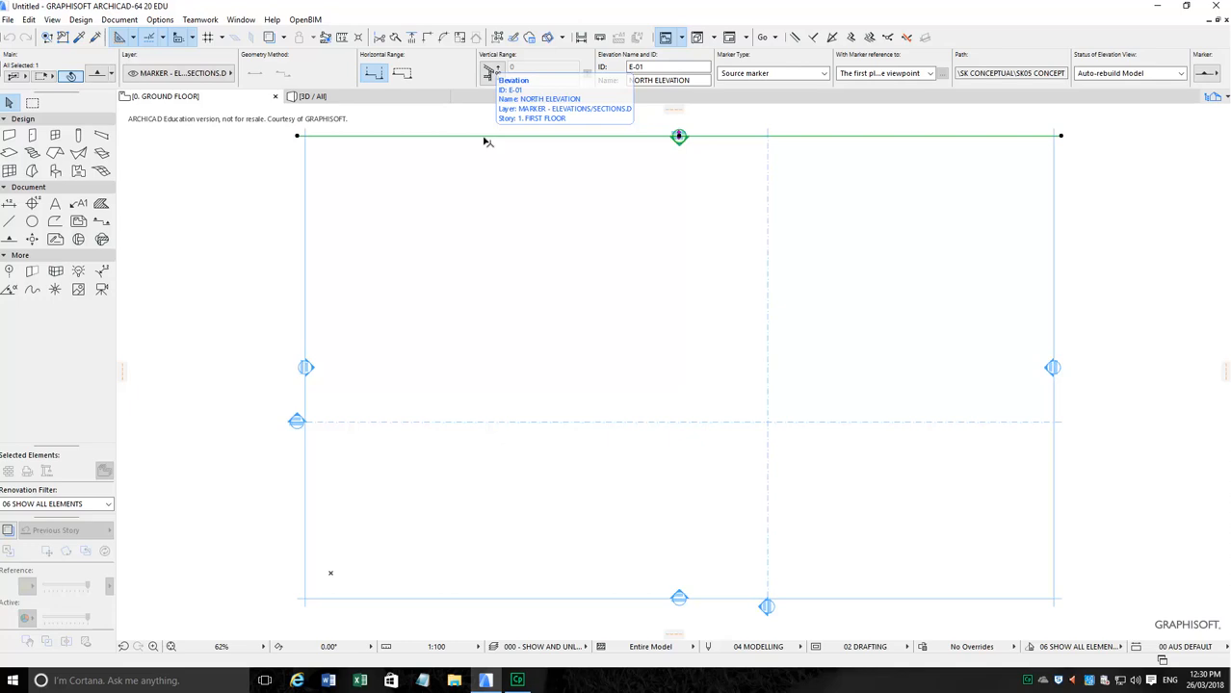
left_click(486, 137)
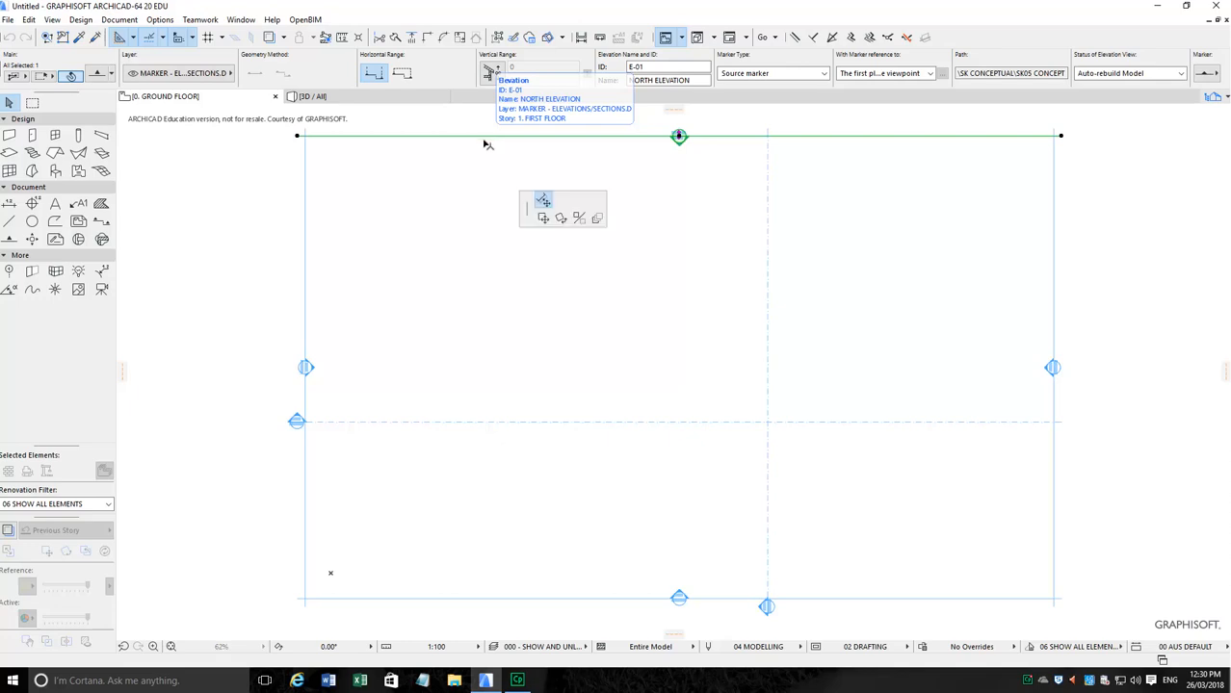
left_click(487, 158)
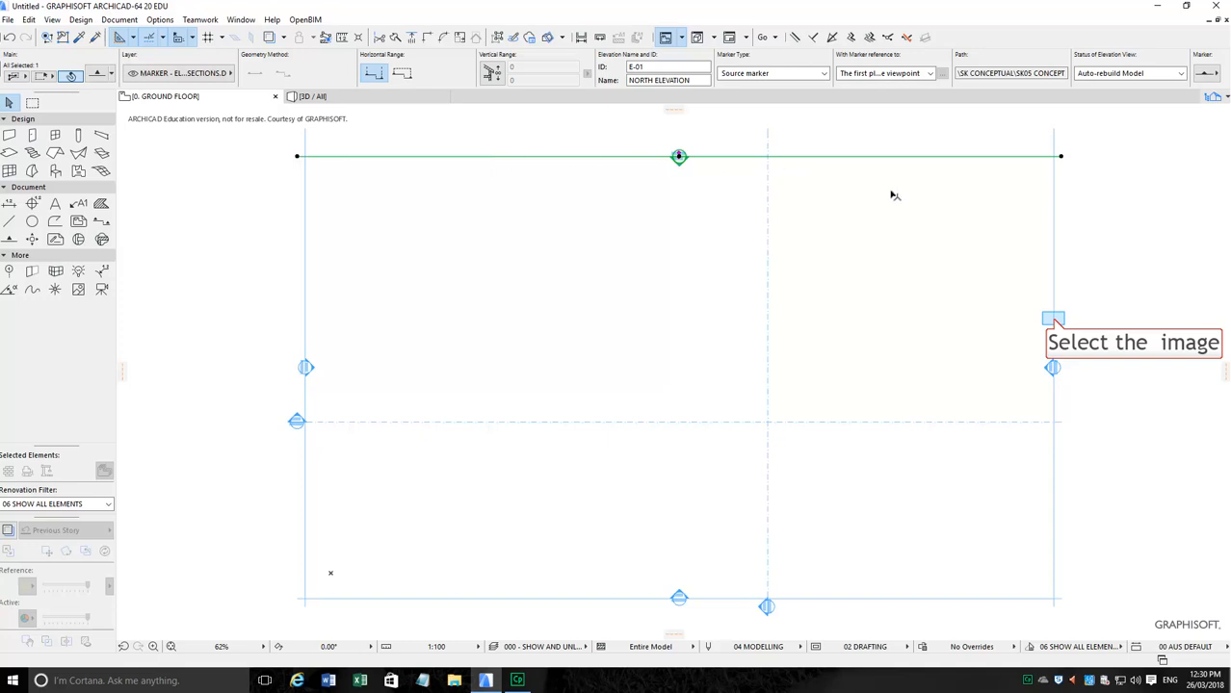
left_click(1055, 322)
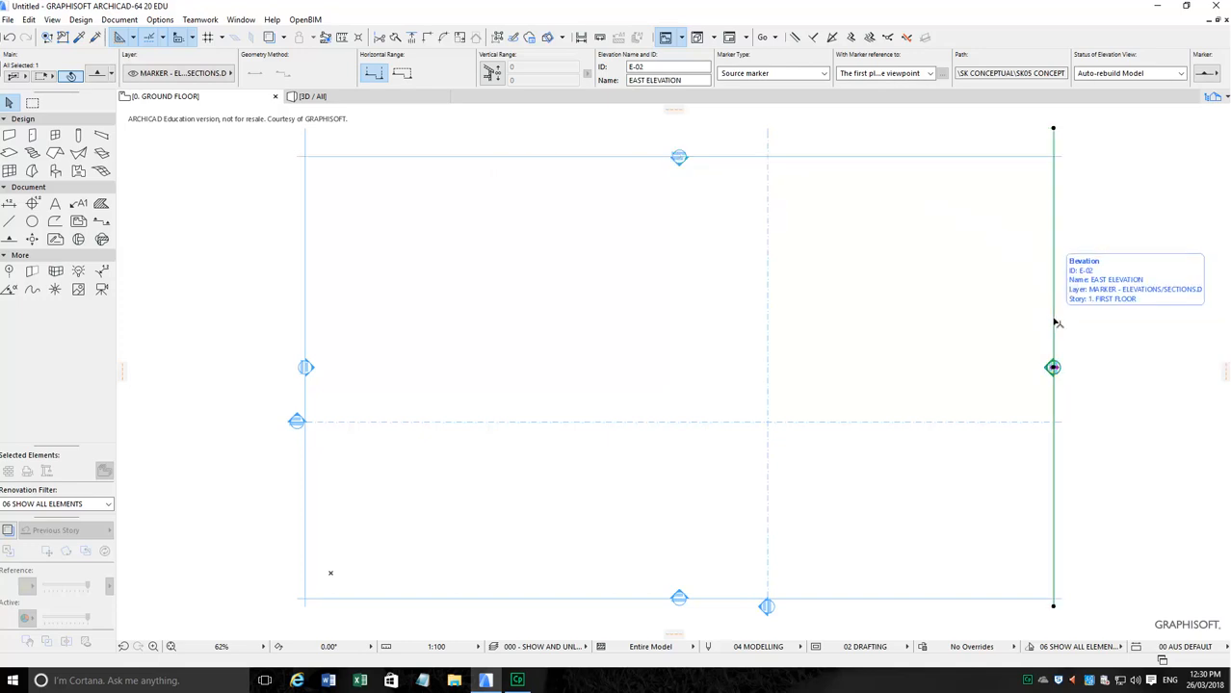
left_click(1055, 322)
left_click(1019, 323)
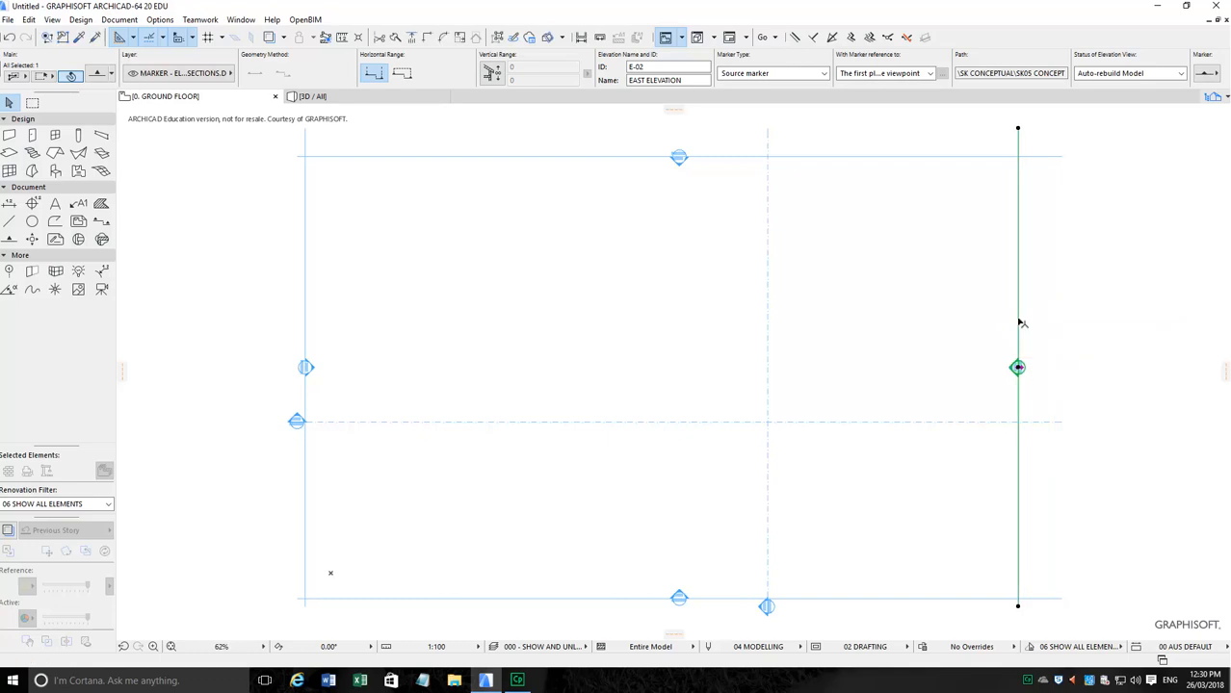
- Move the horizontal section line up about 5000 mm and the vertical section line about 8500 mm to the left
left_click(583, 423)
left_click(582, 423)
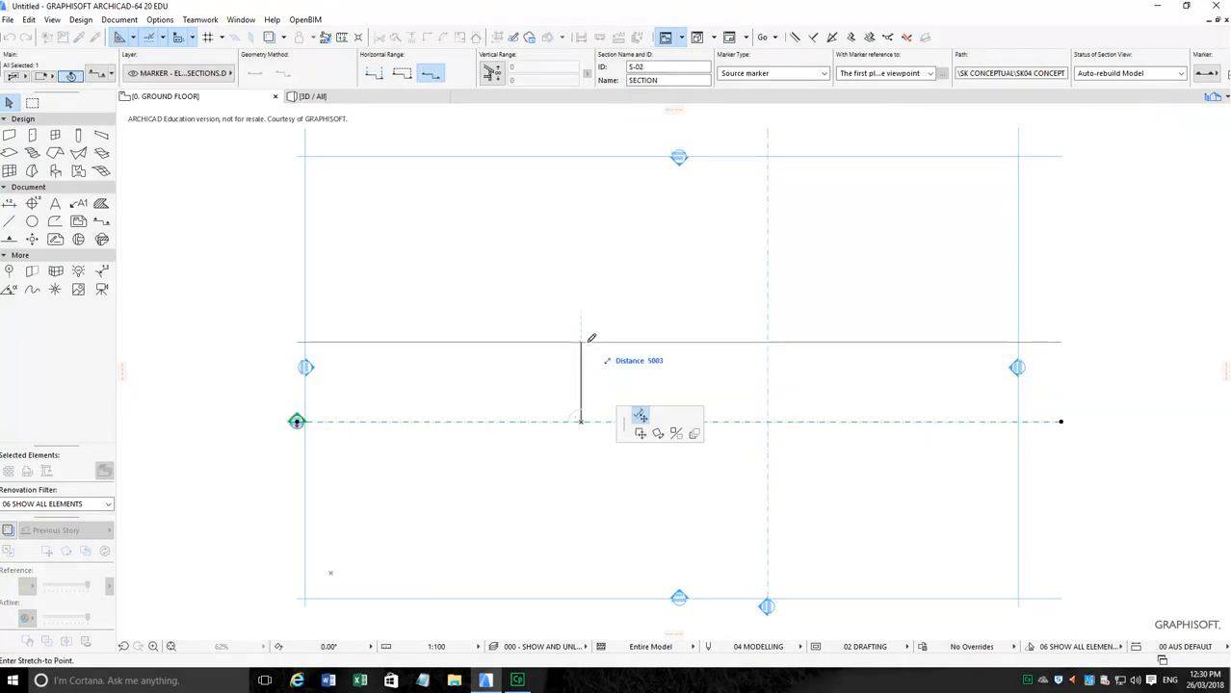
left_click(588, 341)
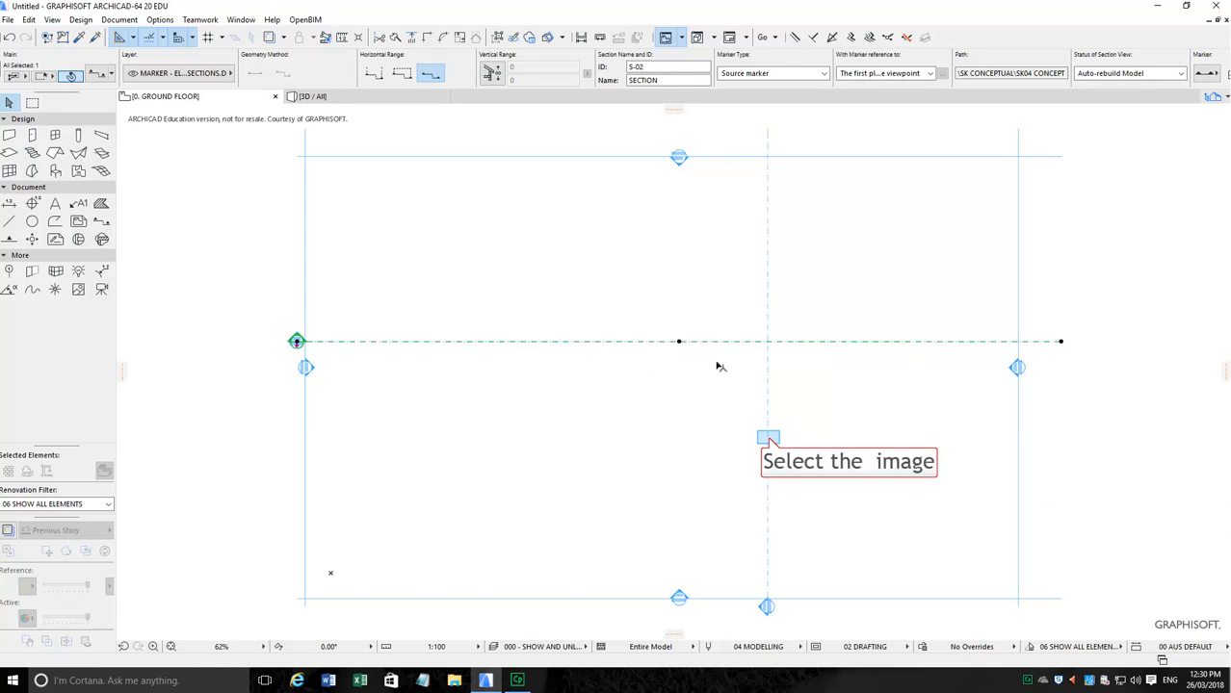
left_click(769, 441)
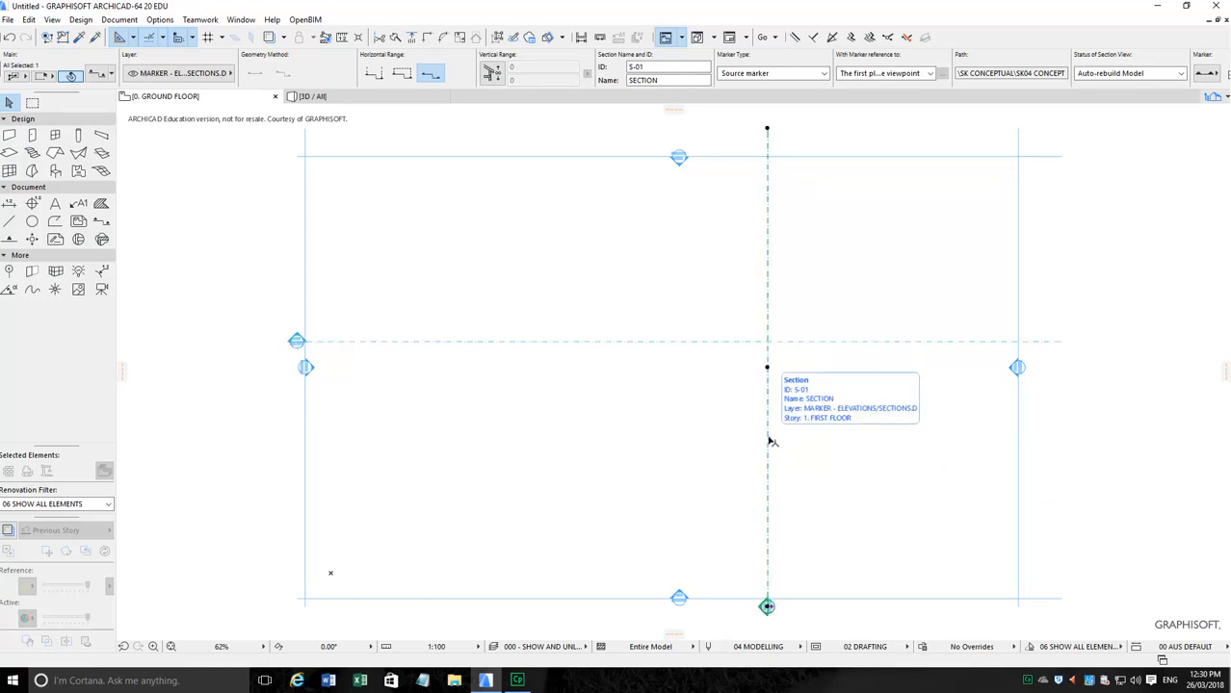
left_click(768, 441)
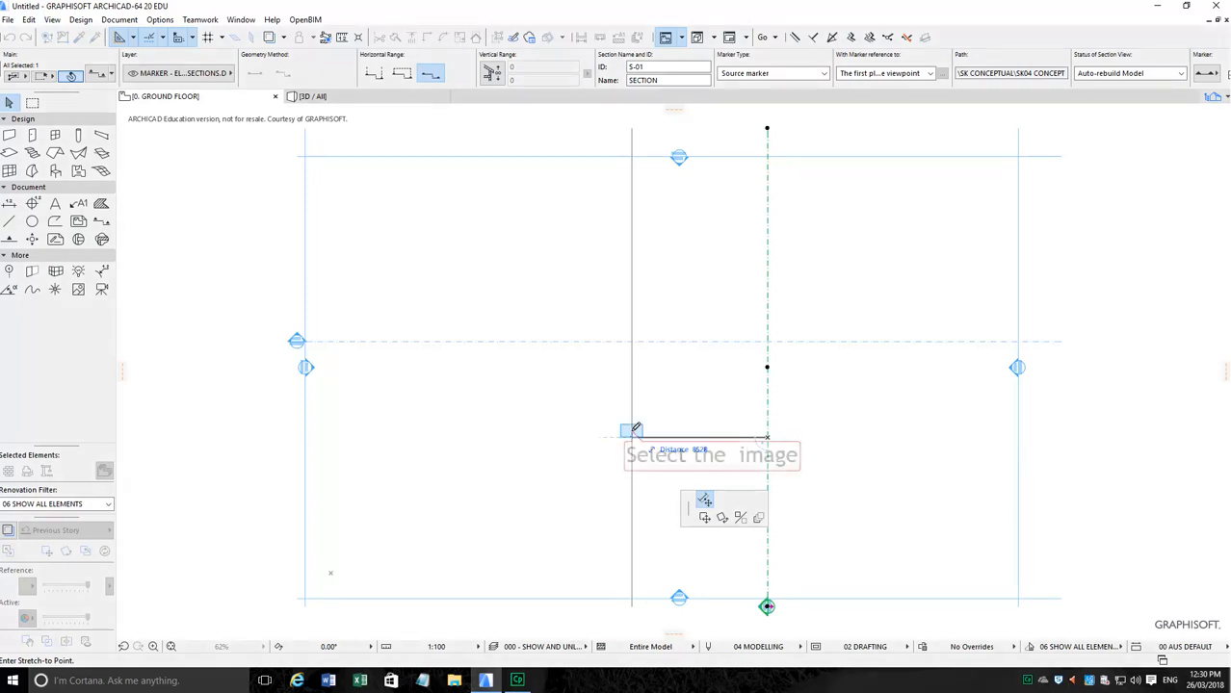
left_click(632, 430)
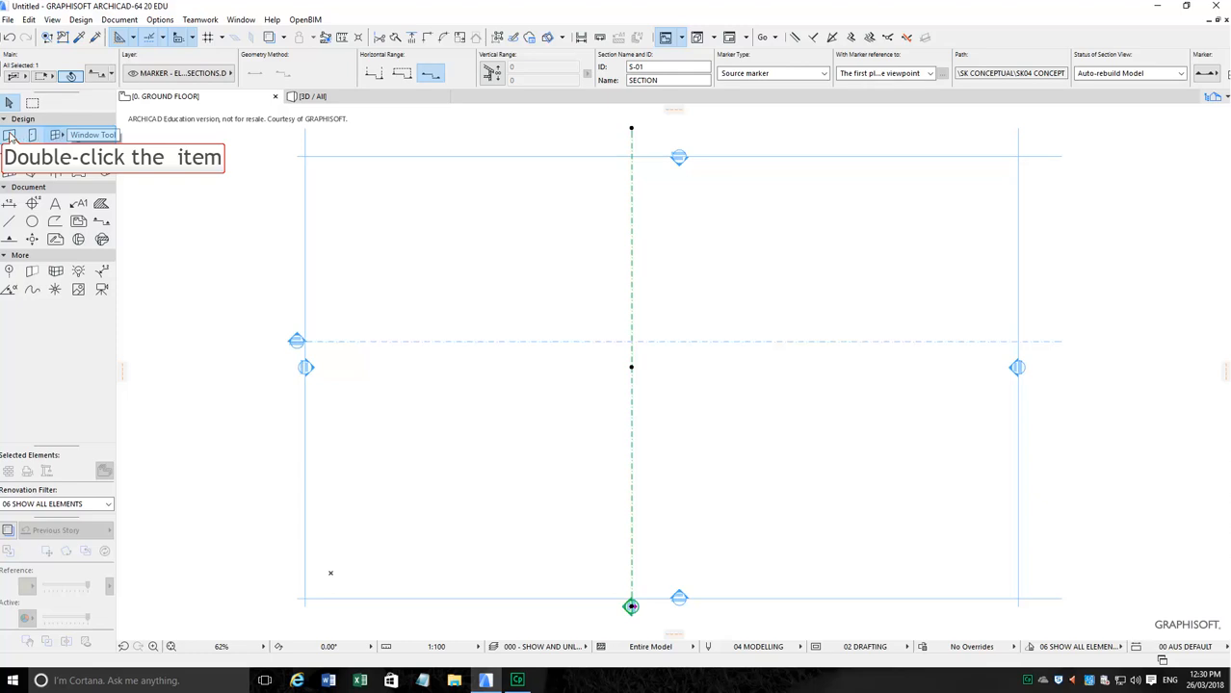
- Open the wall default settings and compare the available composite structures with the basic building materials
double_click(9, 138)
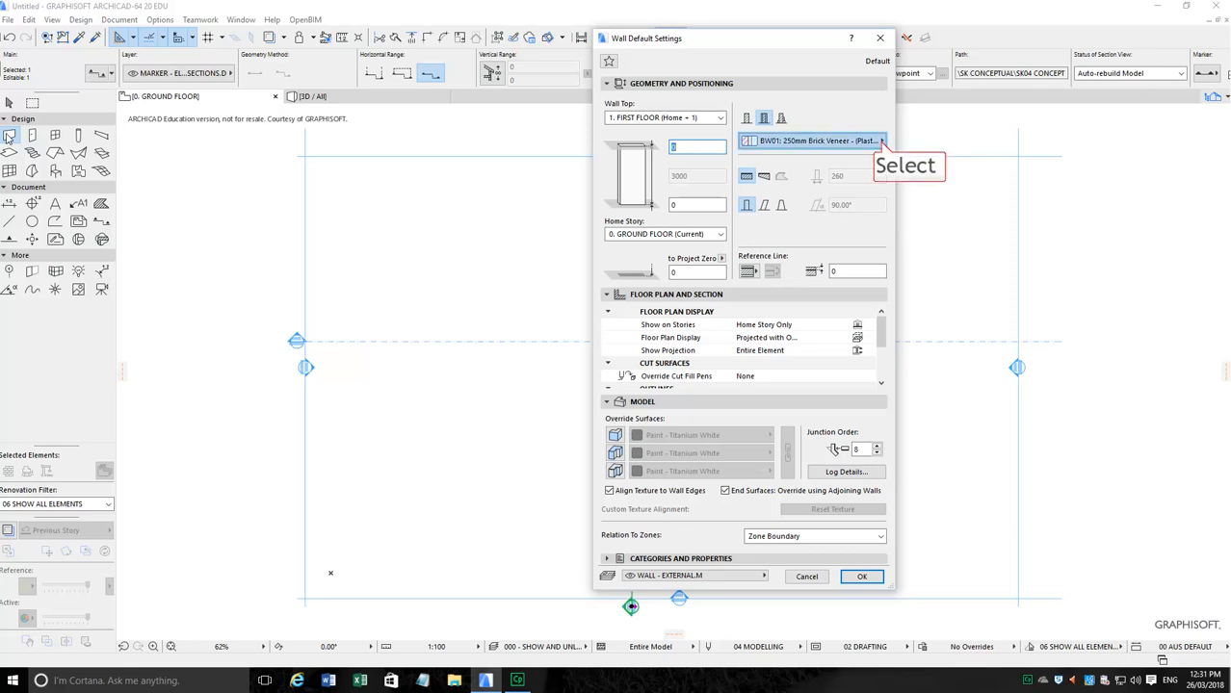
left_click(882, 143)
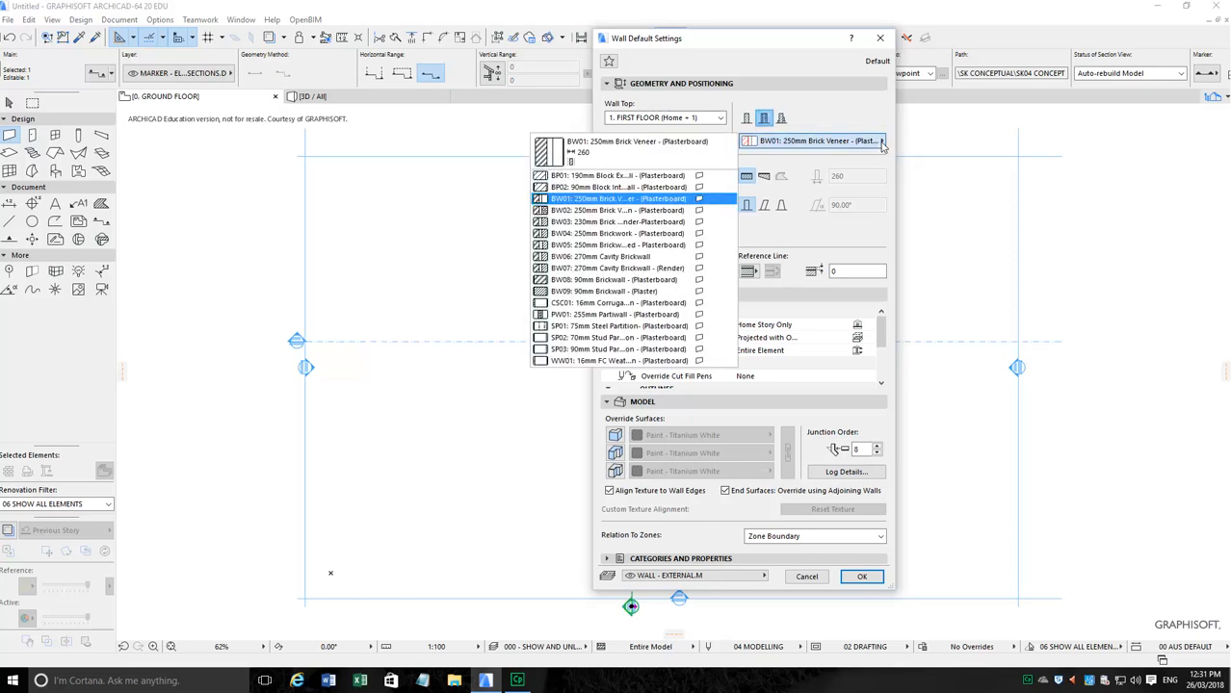
left_click(763, 117)
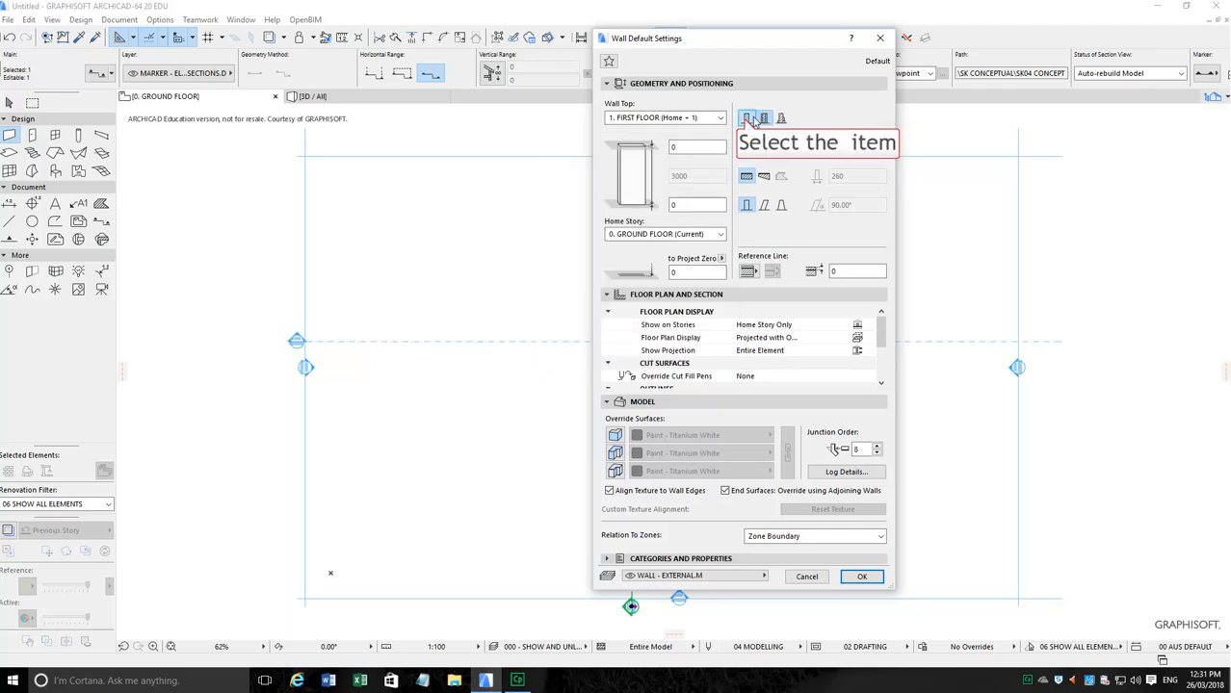
left_click(747, 118)
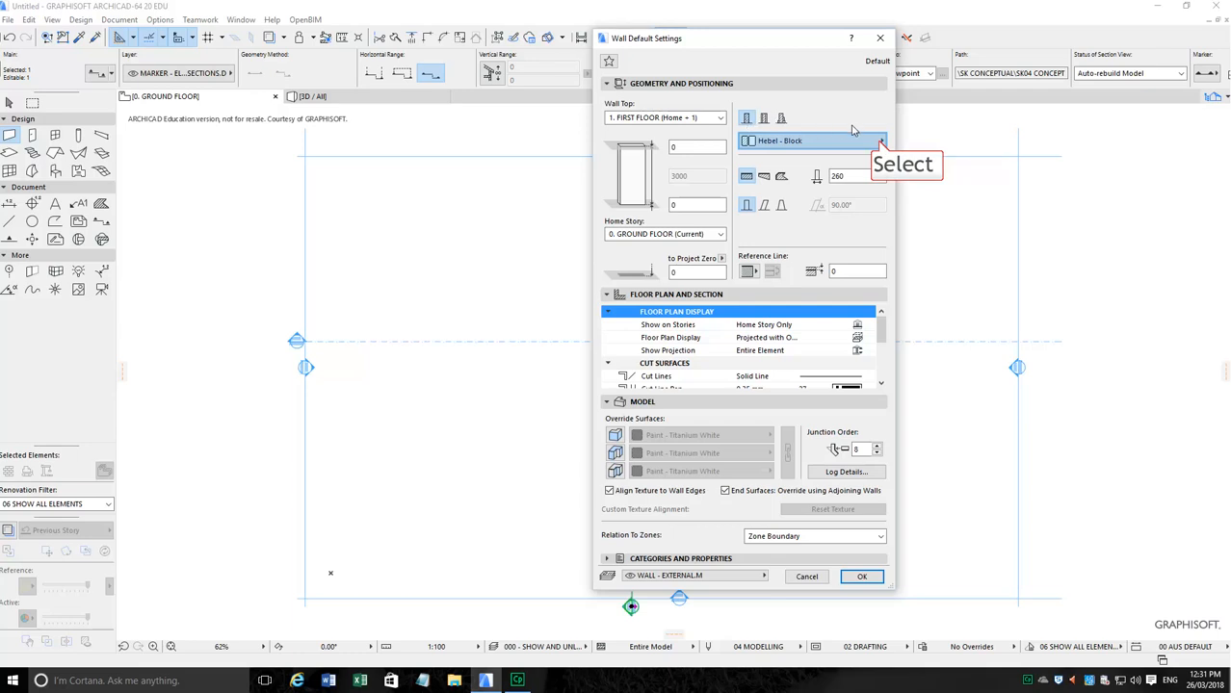
left_click(879, 142)
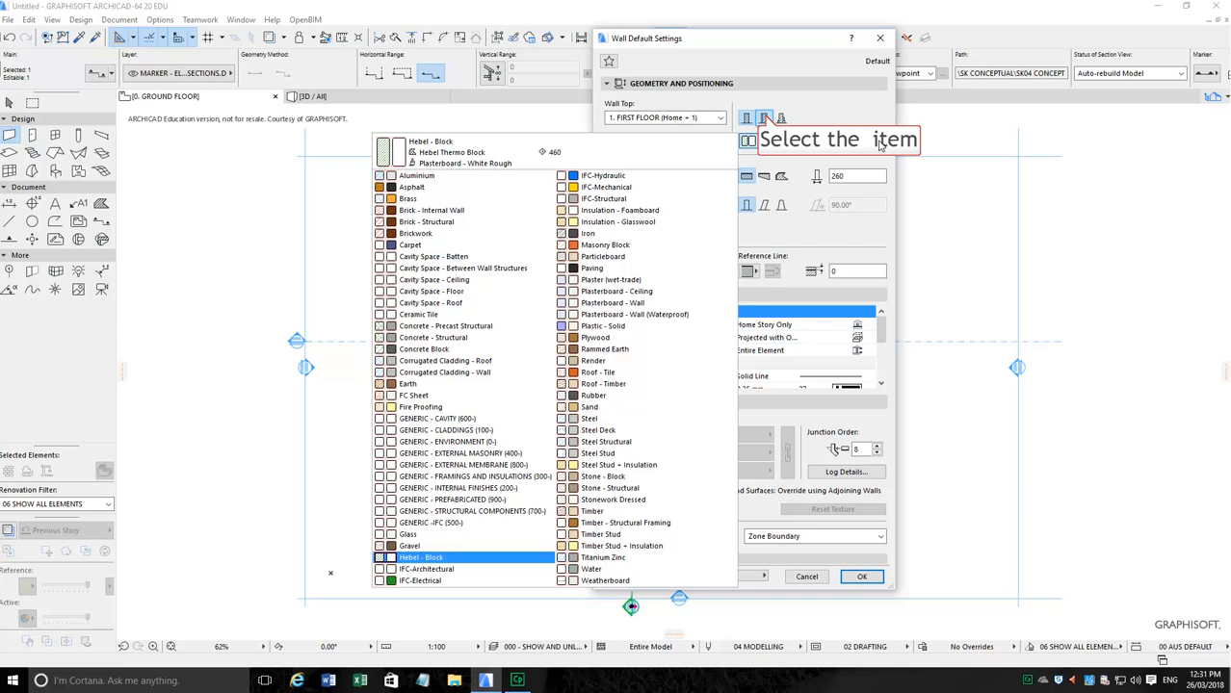
left_click(765, 118)
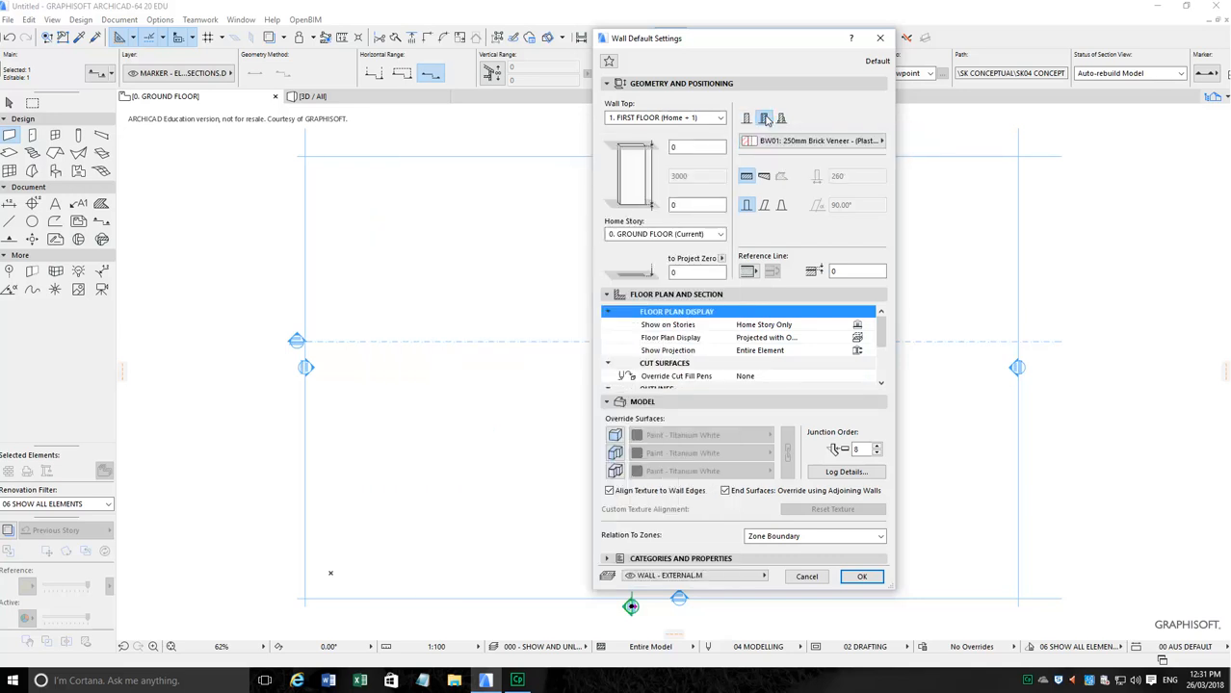
- Set the default wall's composite structure to BW02: 250mm Brick Veneer with insulation and plasterboard
left_click(881, 141)
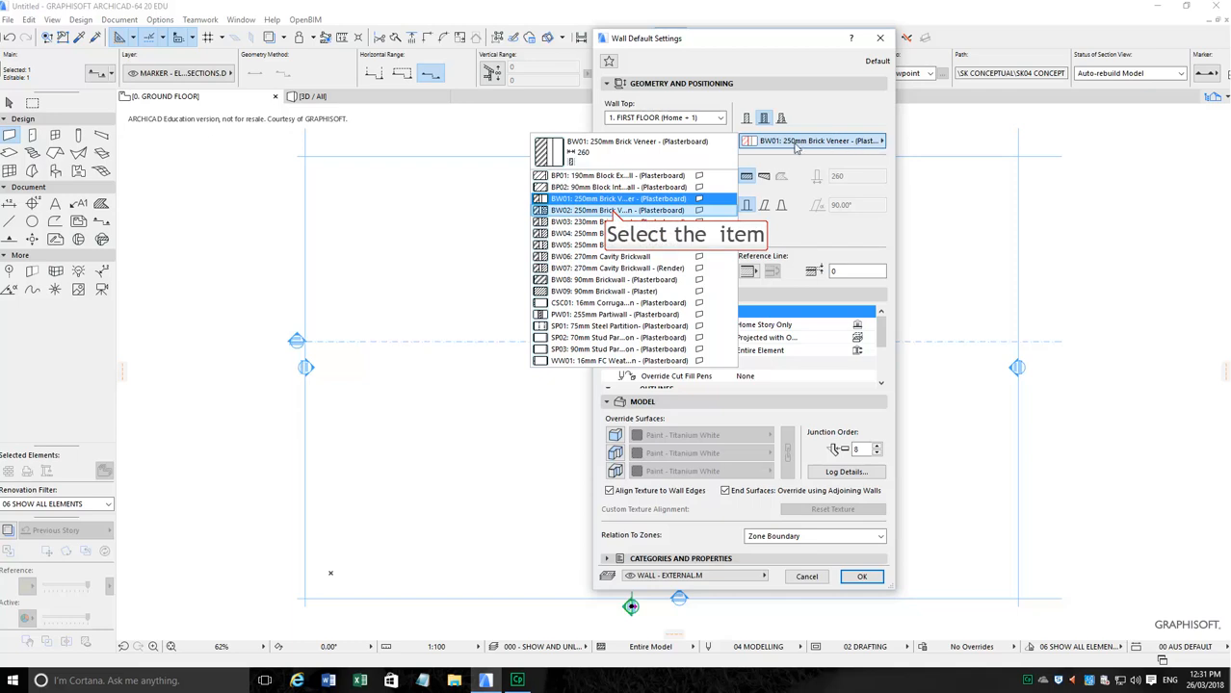
left_click(612, 210)
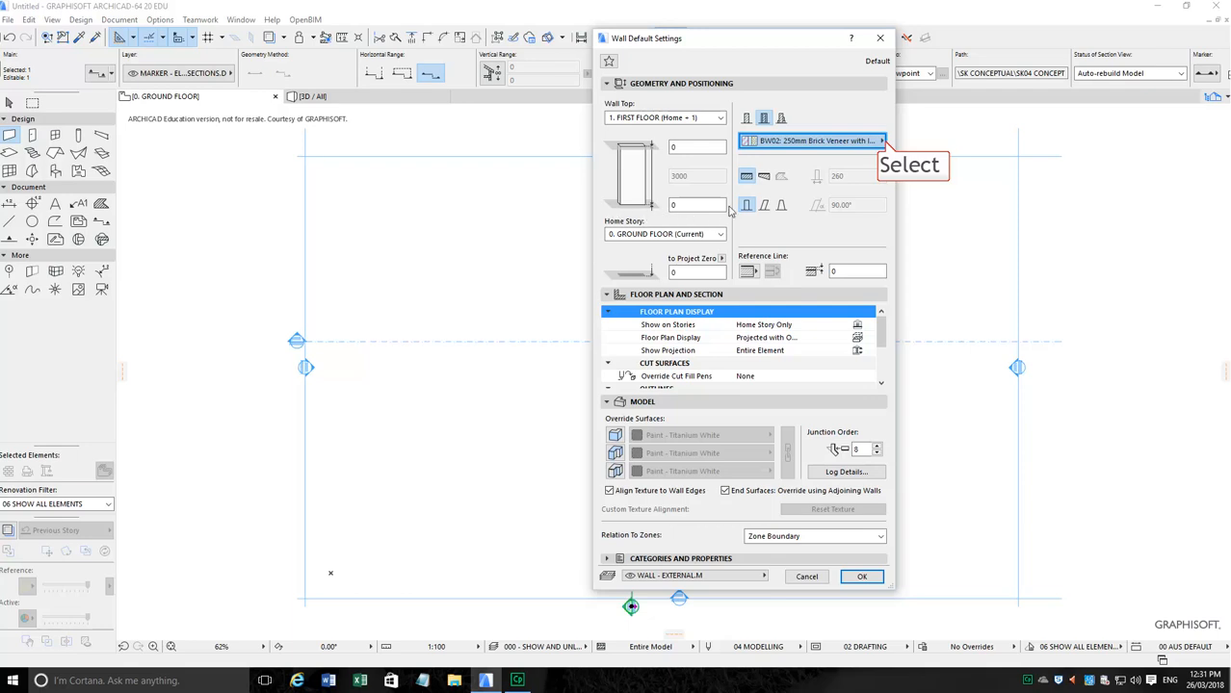
left_click(882, 141)
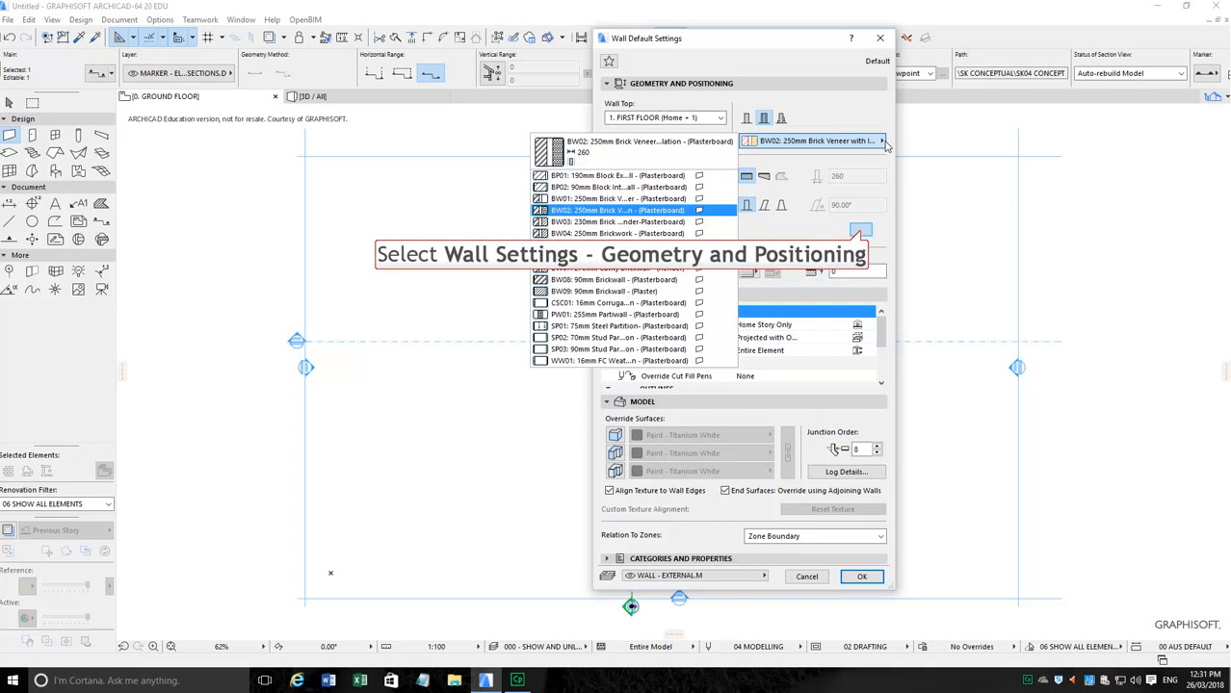
left_click(862, 232)
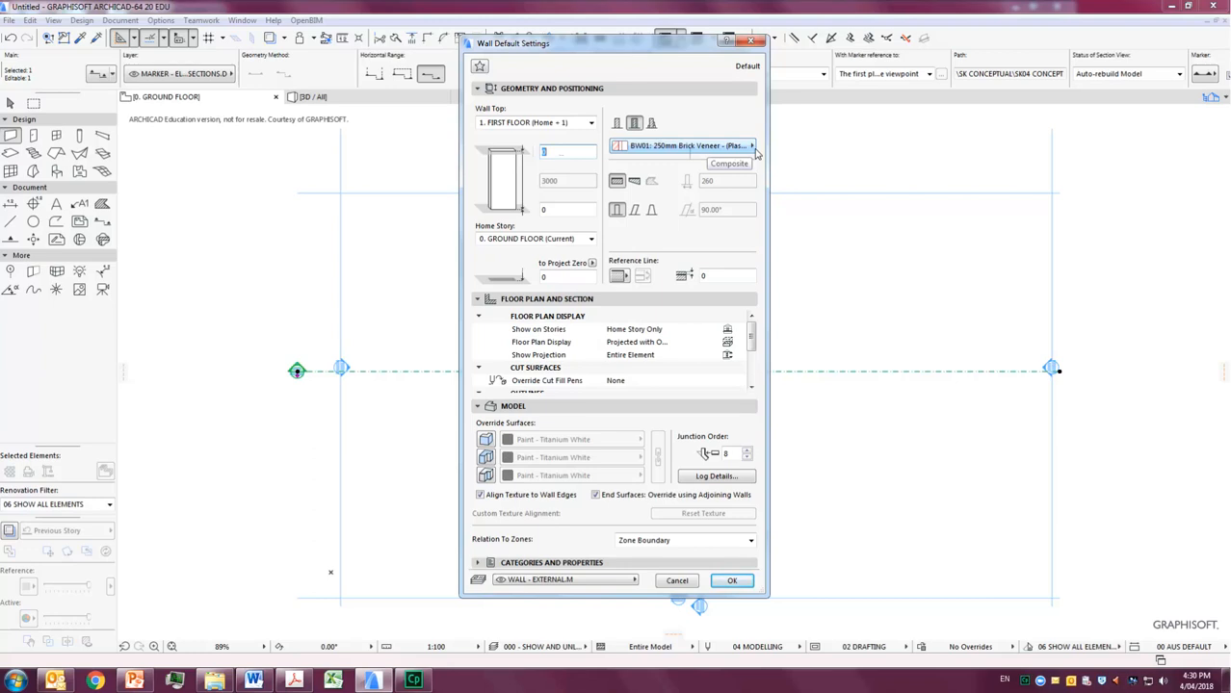
- Draw an external wall of BW01: 250mm Brick Veneer downward from the plan's upper-left area, 11000 mm long at 90°
left_click(732, 580)
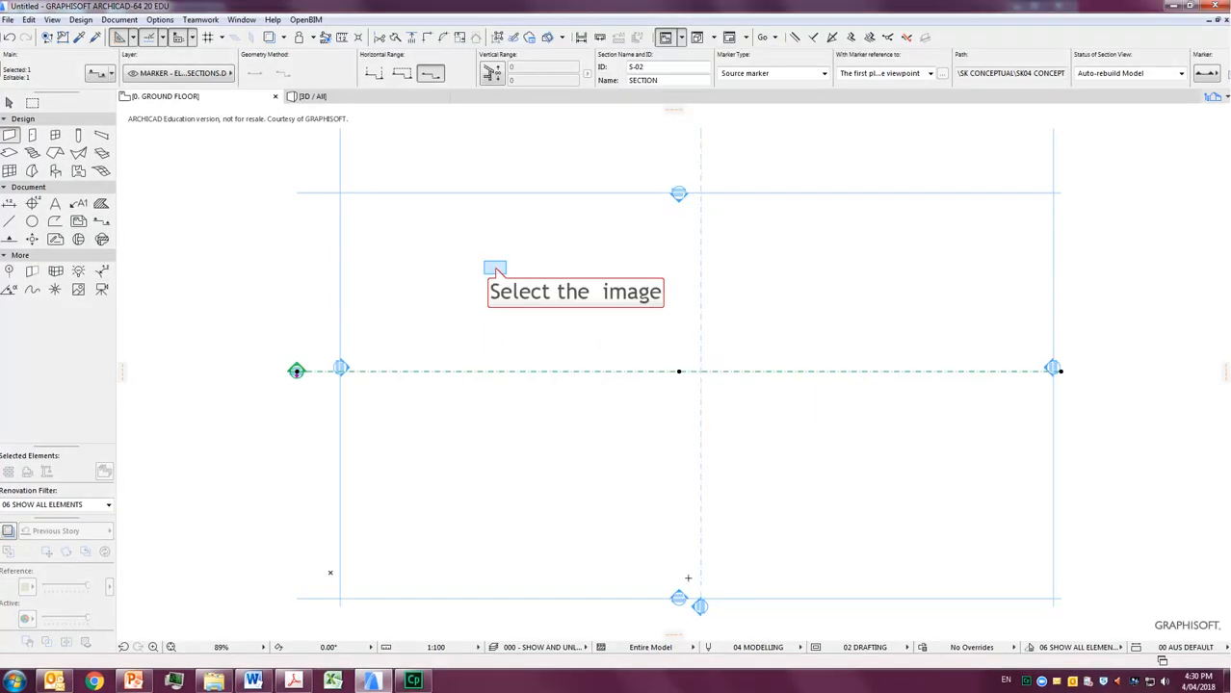
left_click(495, 267)
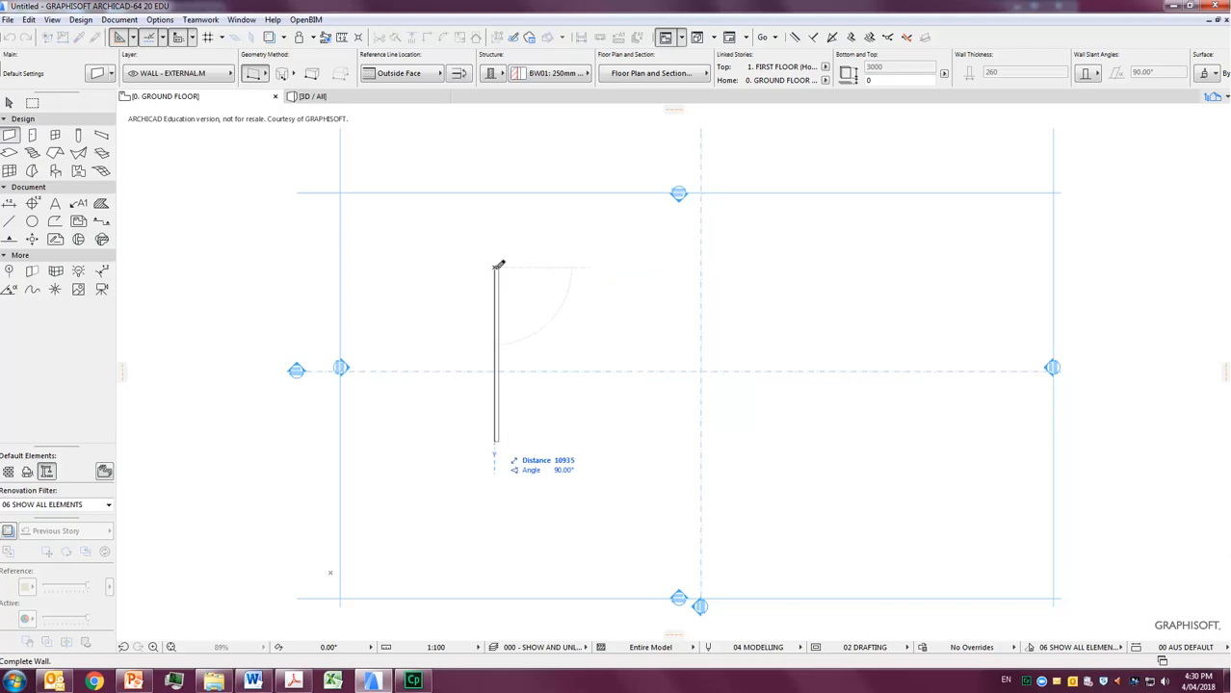
type("1")
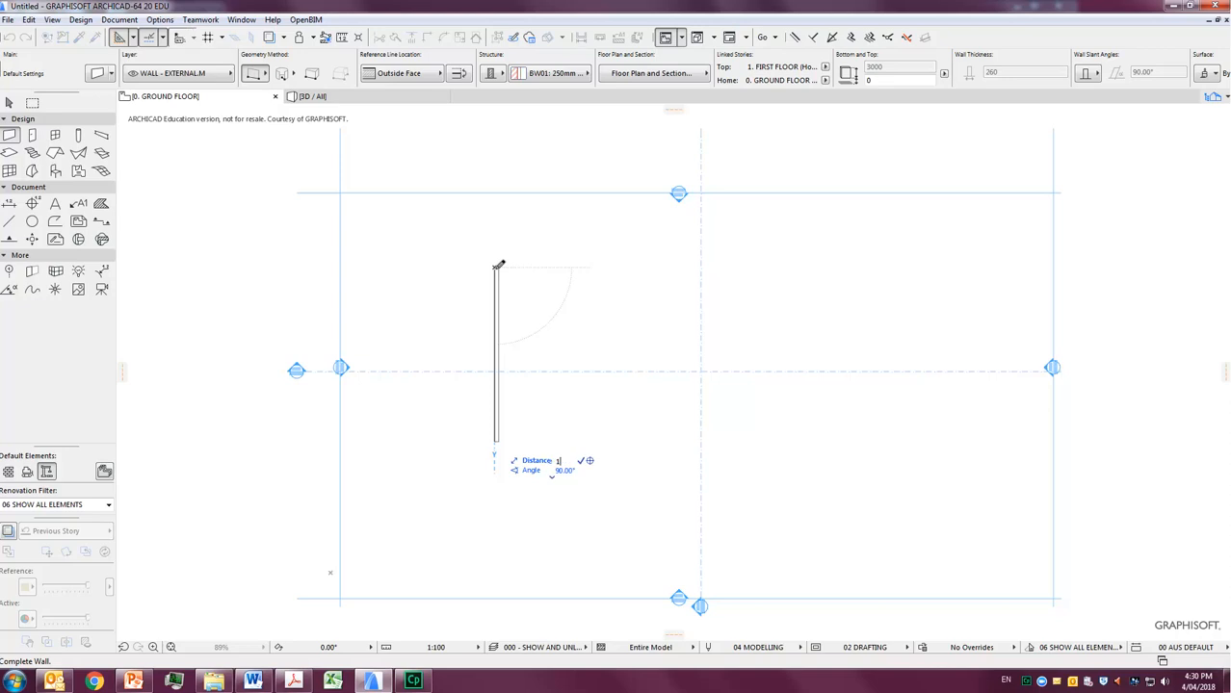
type("1000")
key("Tab")
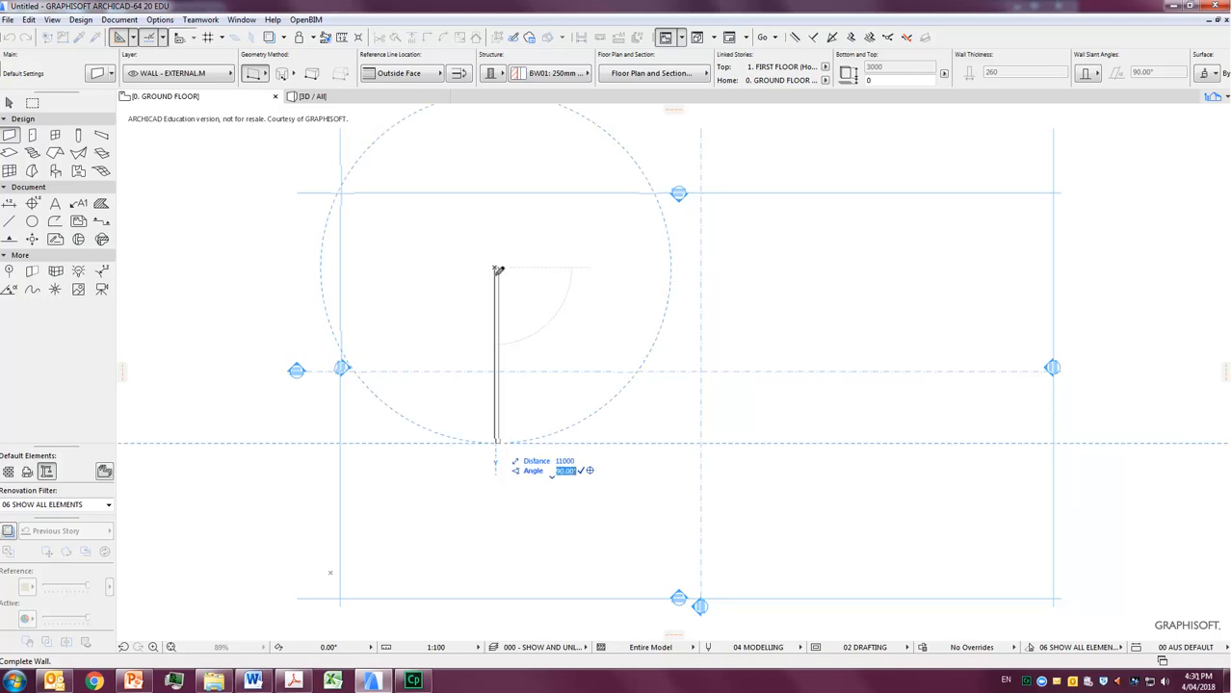
type("90")
key("Return")
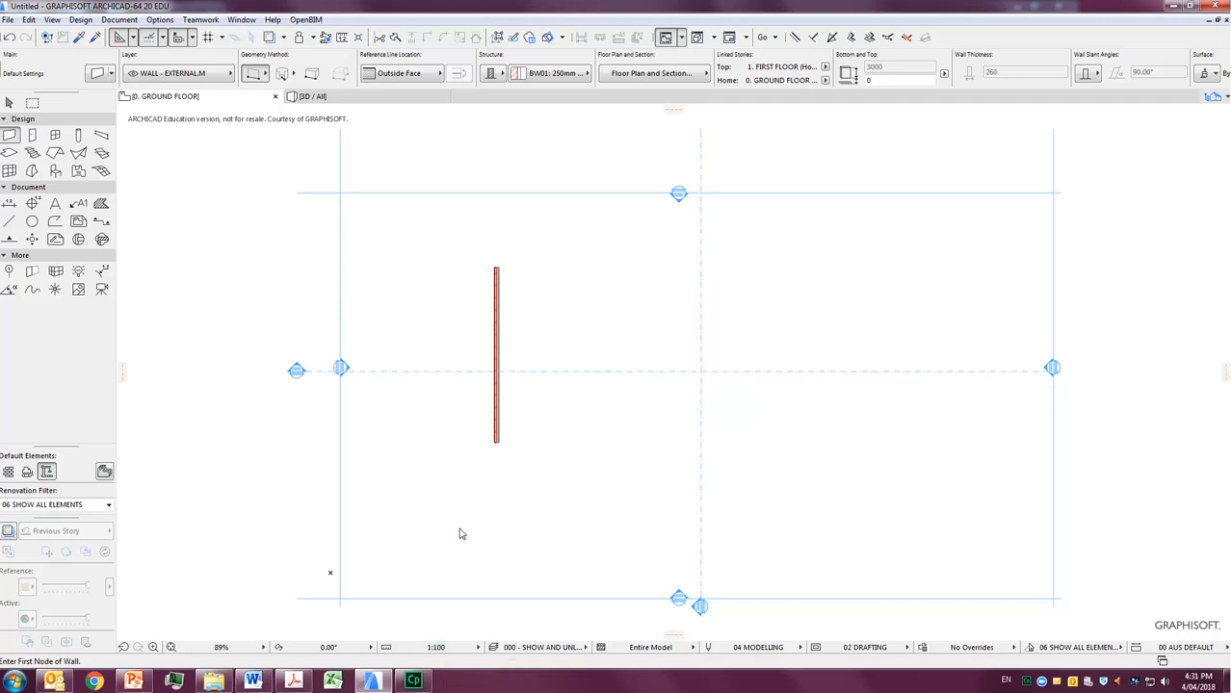
- Check the plan's drawing scale and keep 1:100
left_click(455, 654)
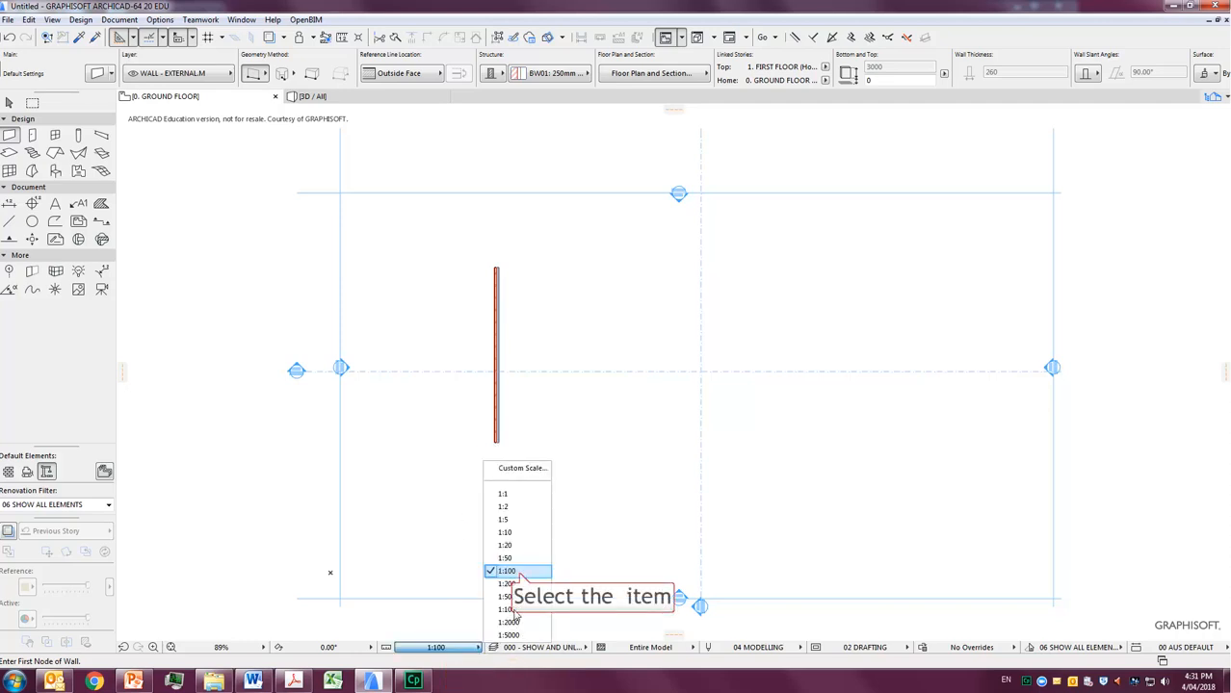
left_click(520, 571)
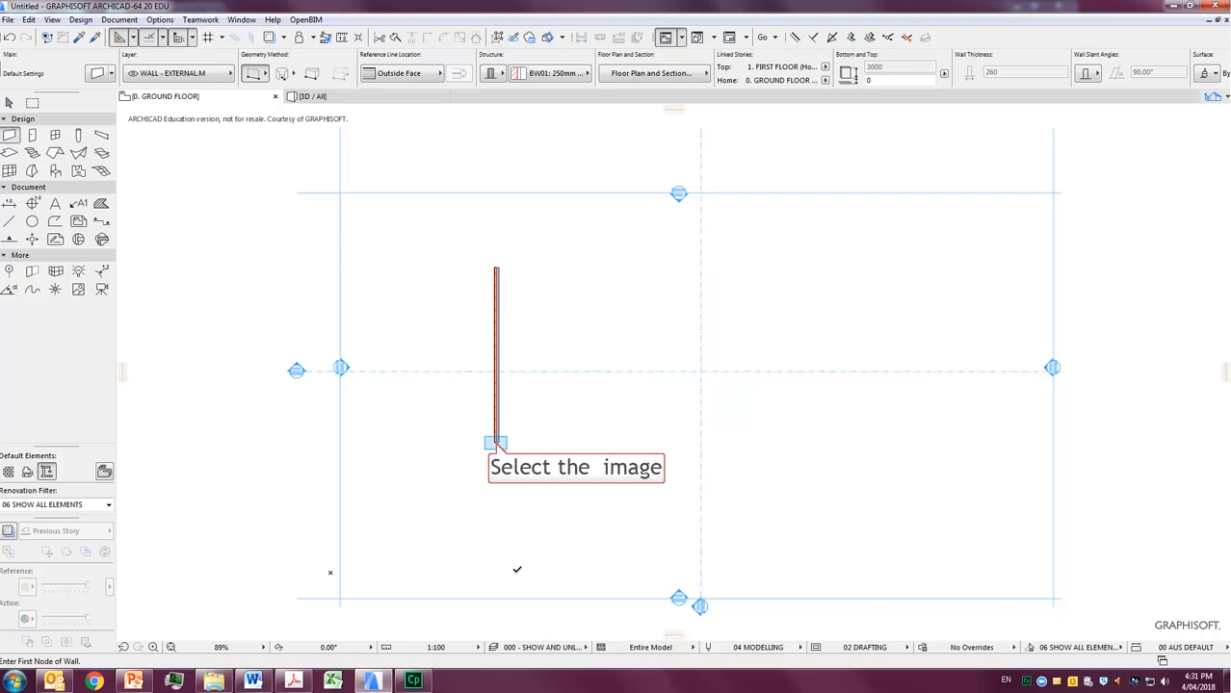
- Draw the lower external wall from the left wall's bottom end to the right, 15000 mm long at 0°
left_click(495, 441)
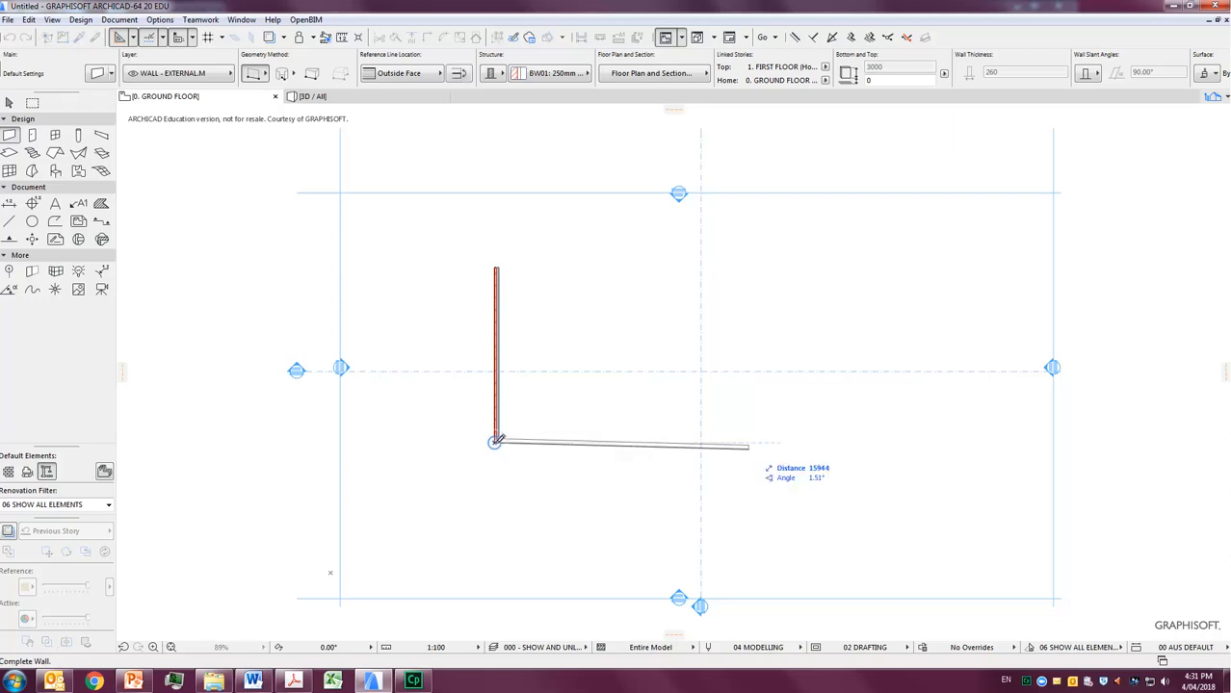
type("15000")
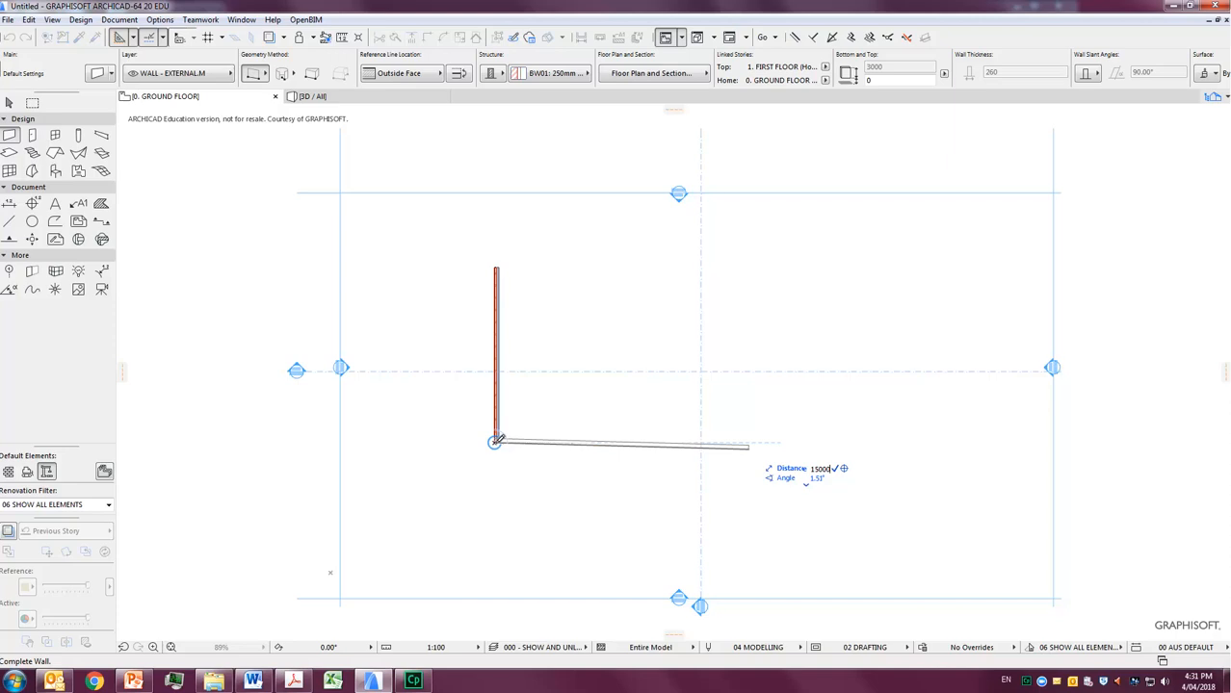
key("Tab")
type("0")
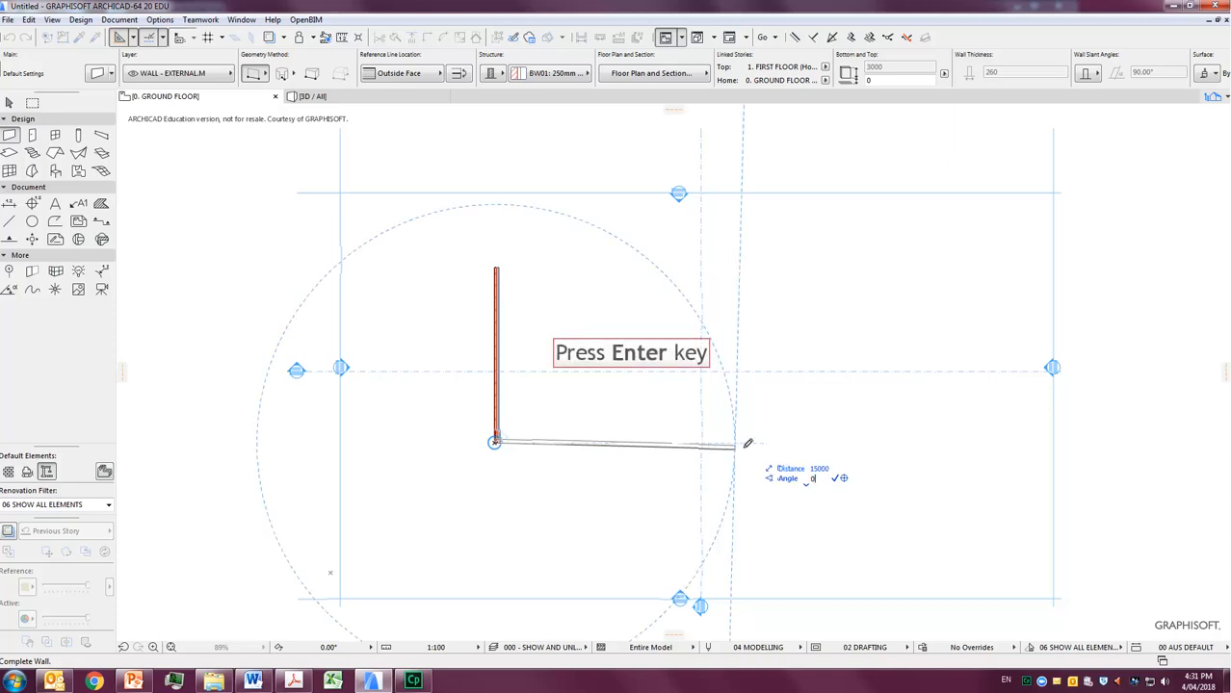
key("Return")
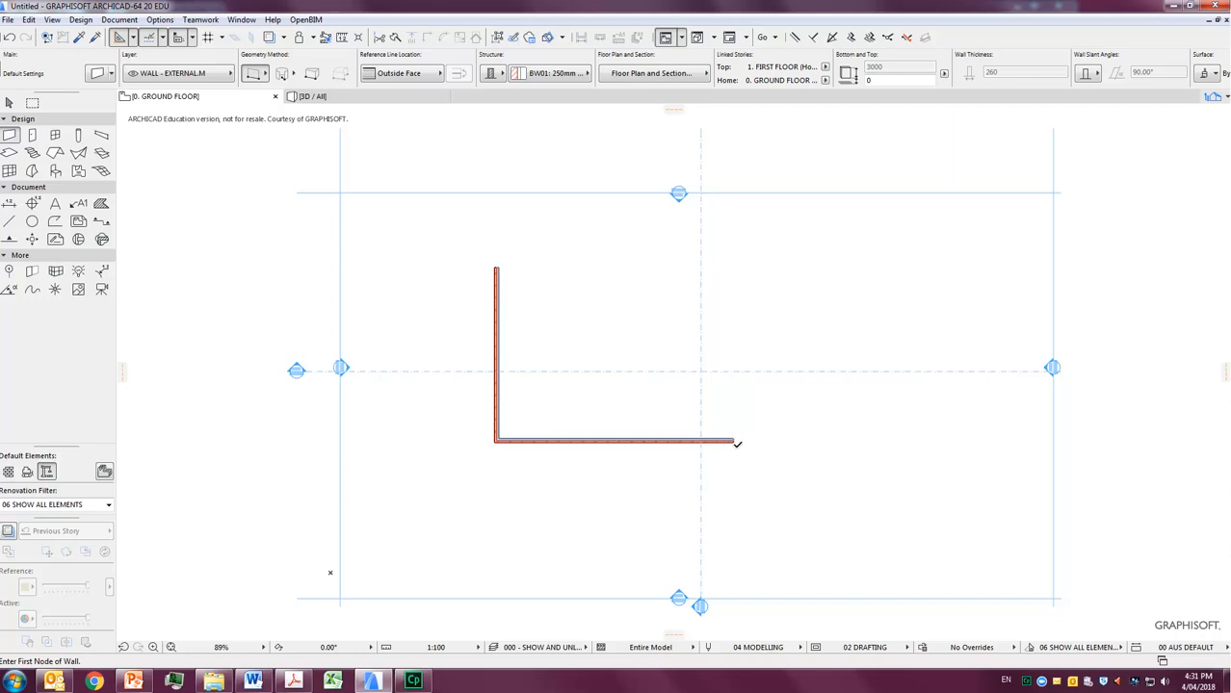
- Draw the right external wall upward from the lower wall's right end, 15000 mm long at 90°
left_click(734, 441)
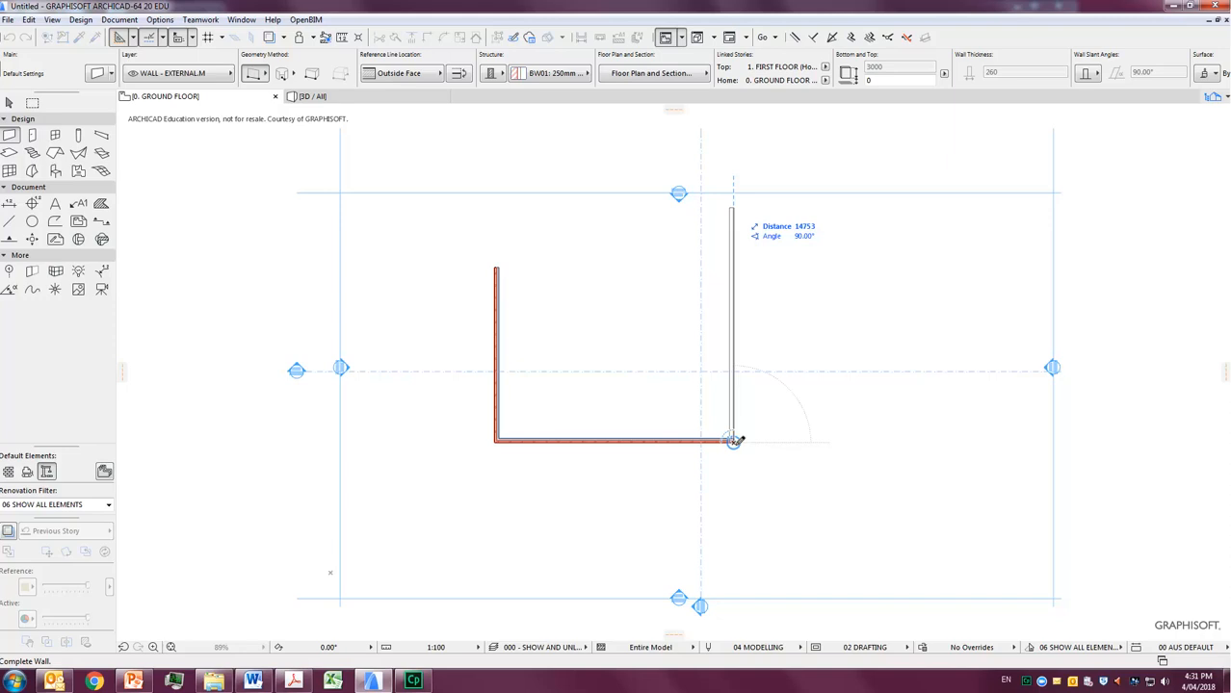
type("15")
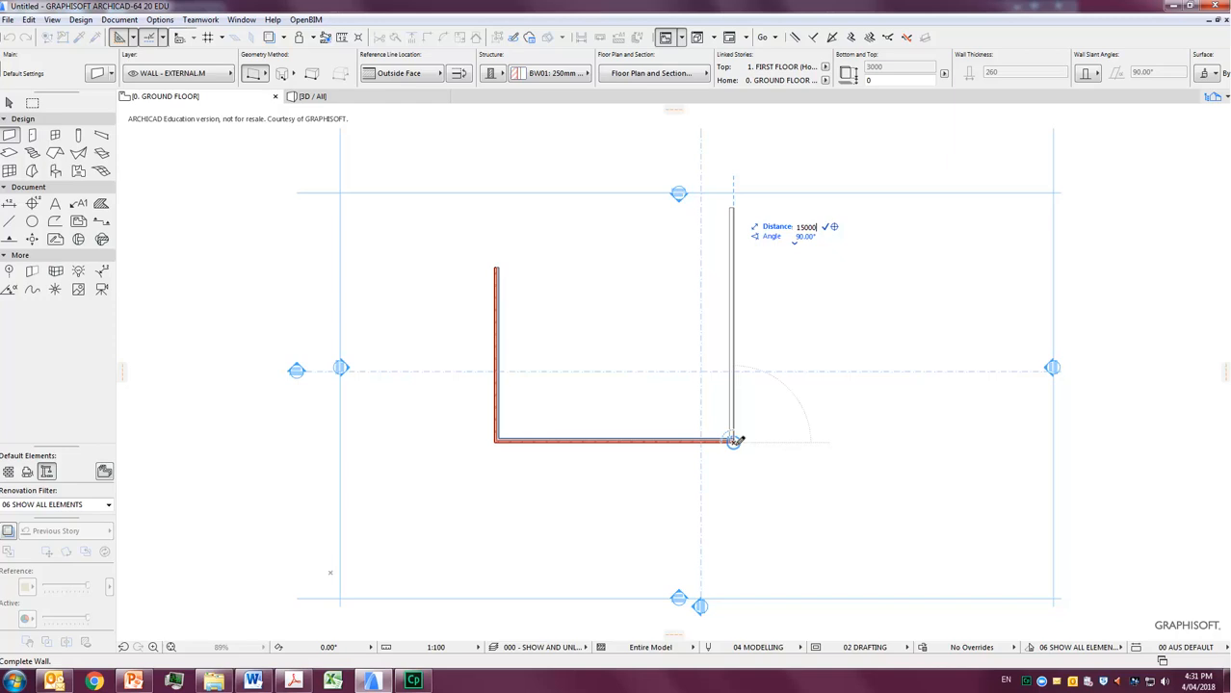
type("000")
key("Tab")
type("90")
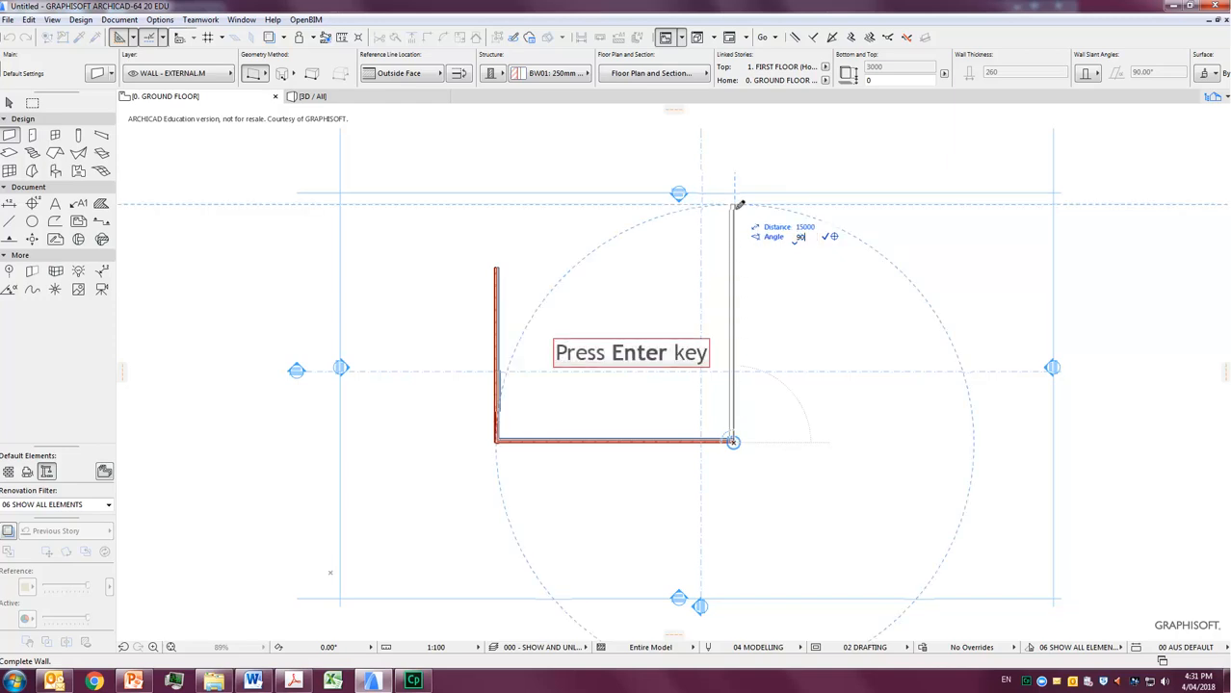
key("Return")
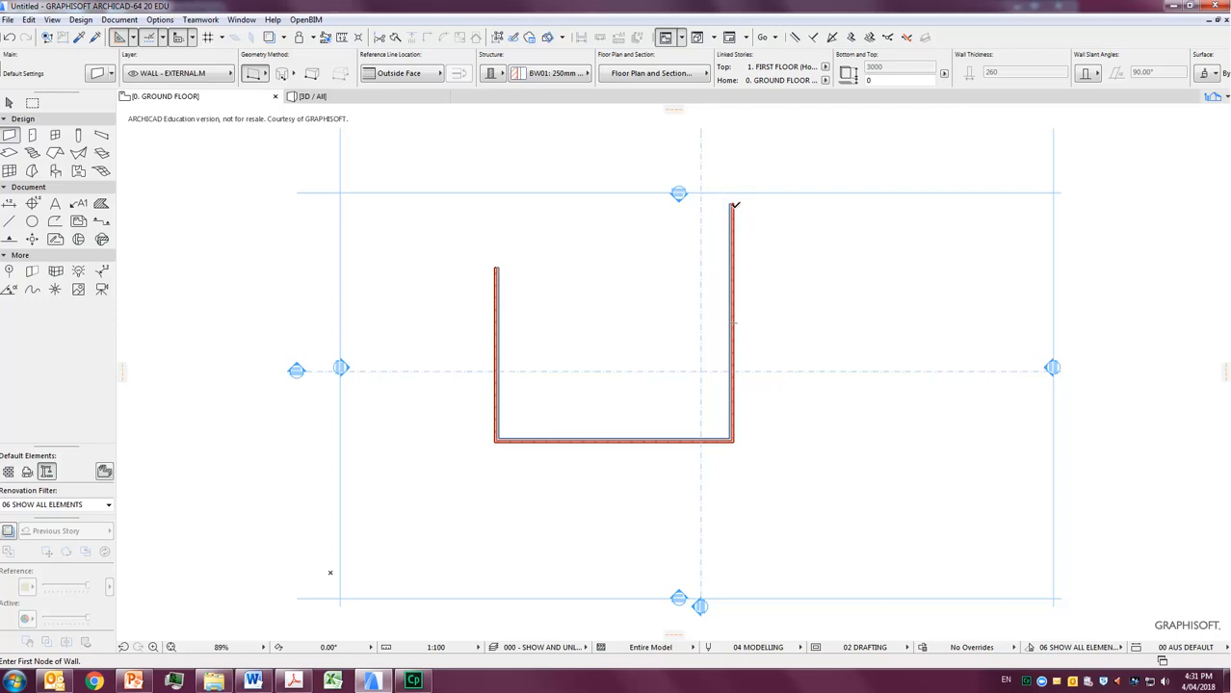
- Draw the upper external wall leftward from the right wall's top end, 10000 mm long at 180°
left_click(734, 205)
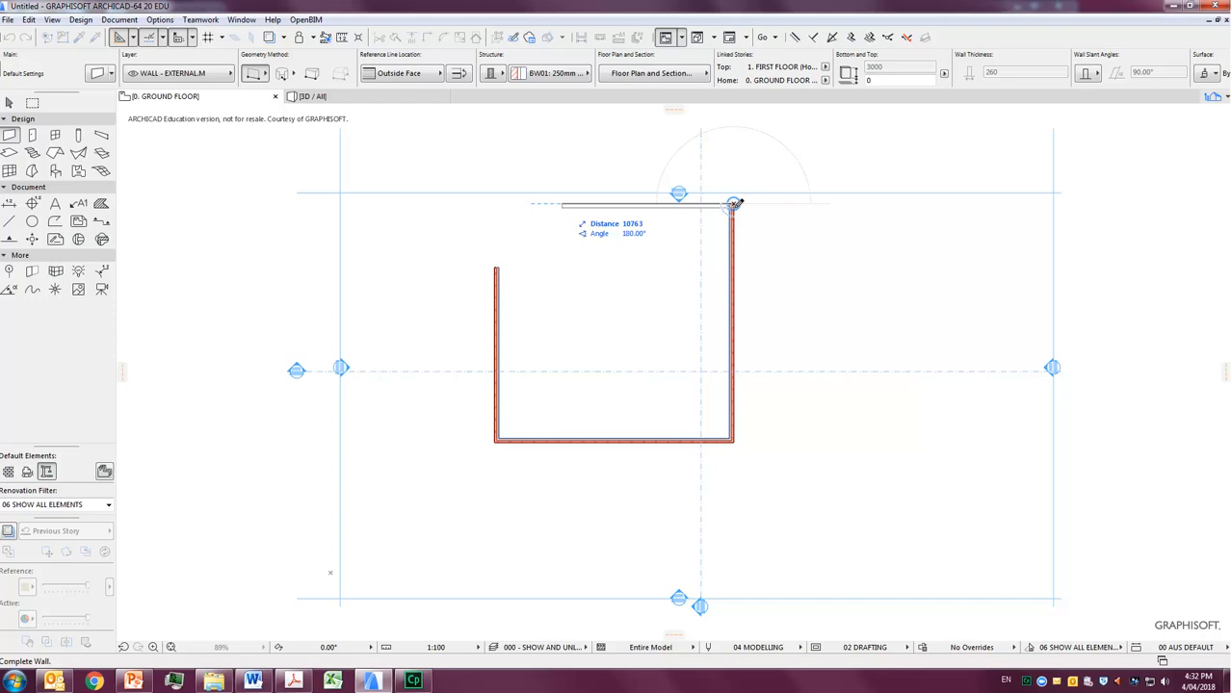
type("10000")
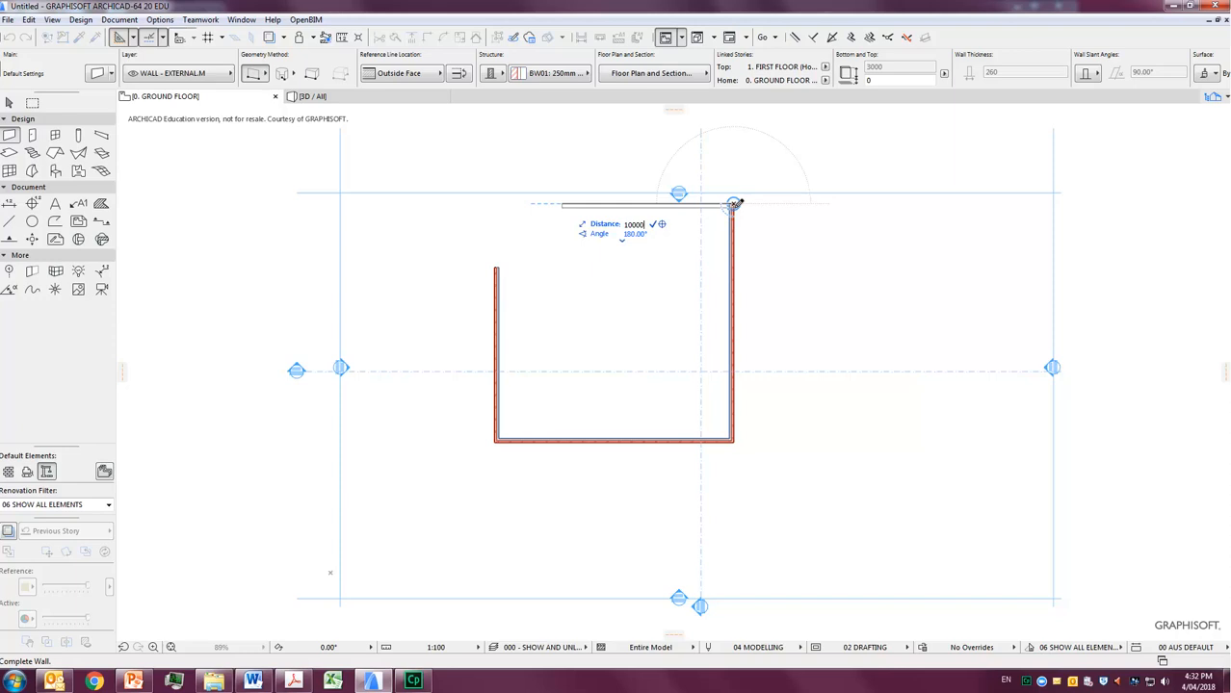
key("Tab")
type("180")
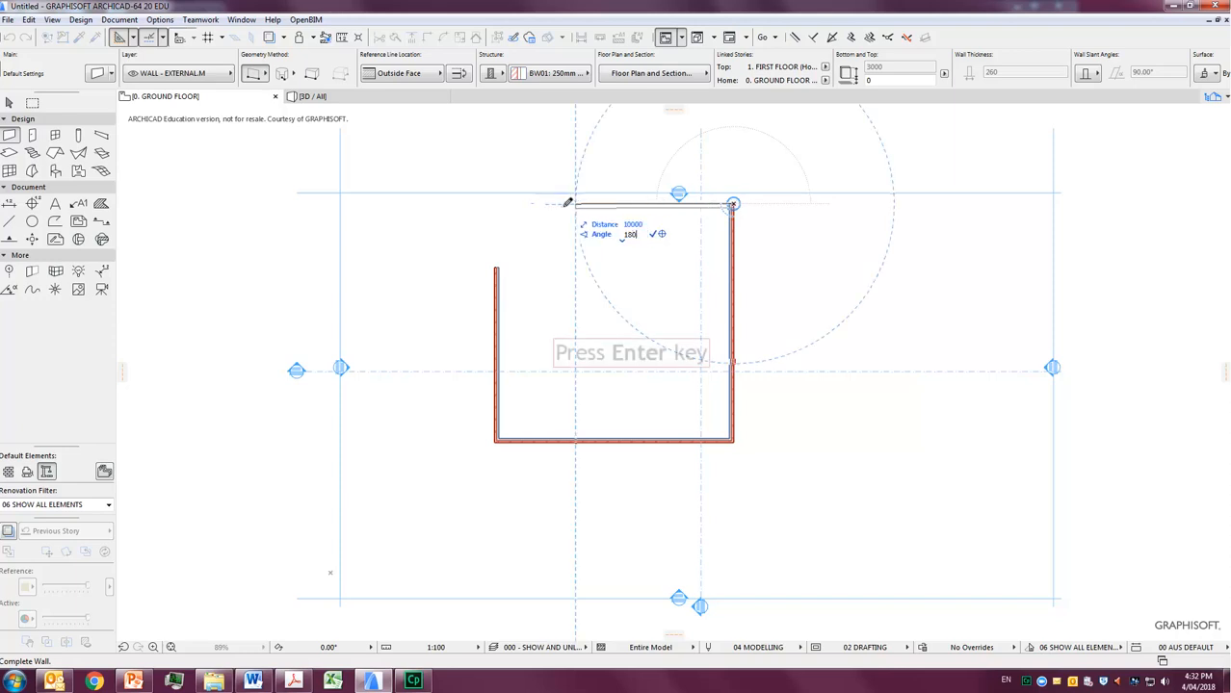
key("Return")
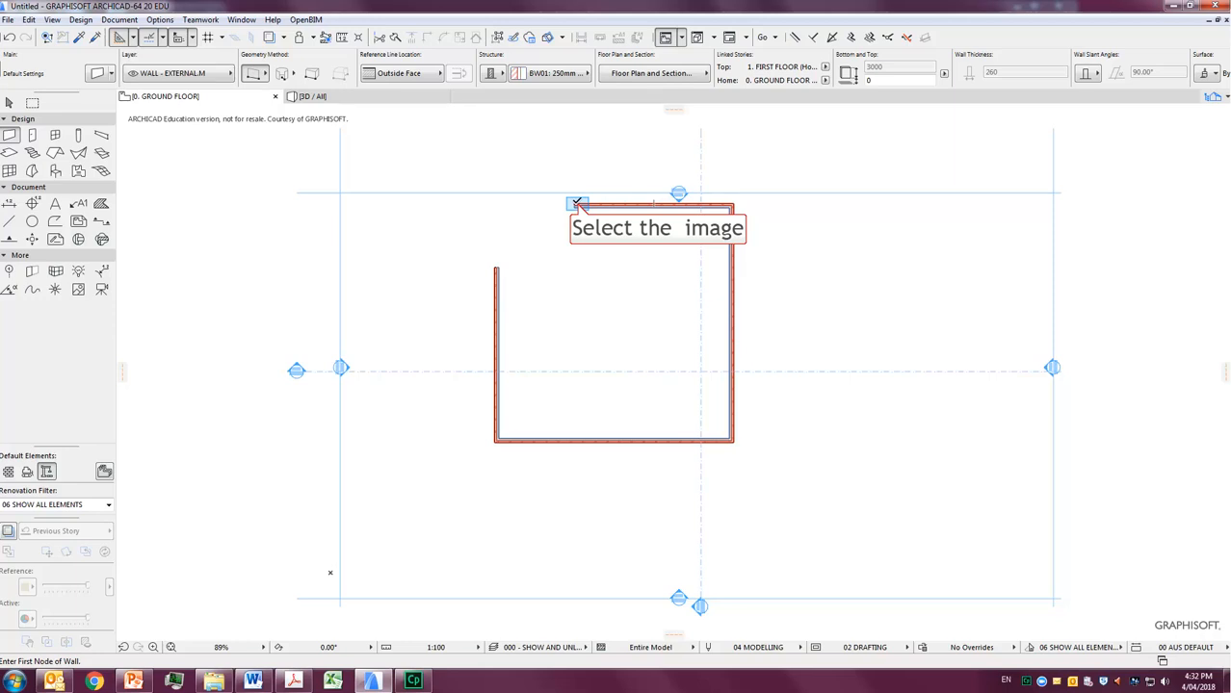
- Close the outline with a wall down from the upper wall's left end, level with the left wall's top, and one across to that top end
left_click(575, 203)
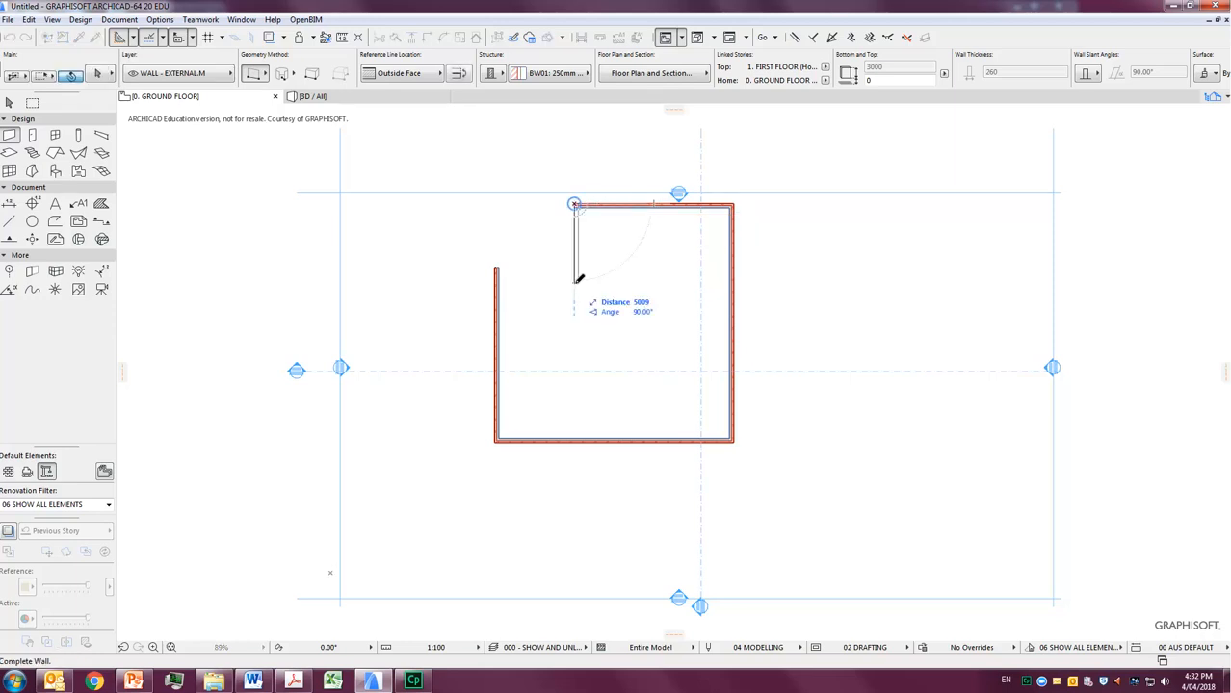
left_click(498, 268)
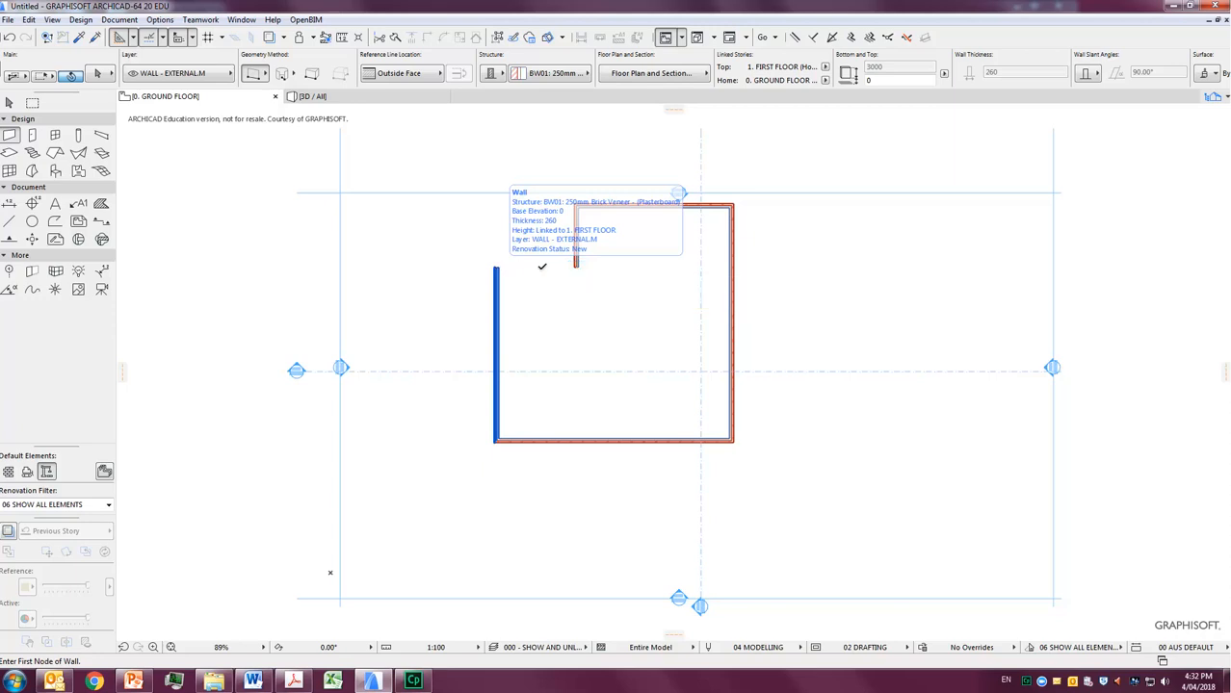
left_click(575, 267)
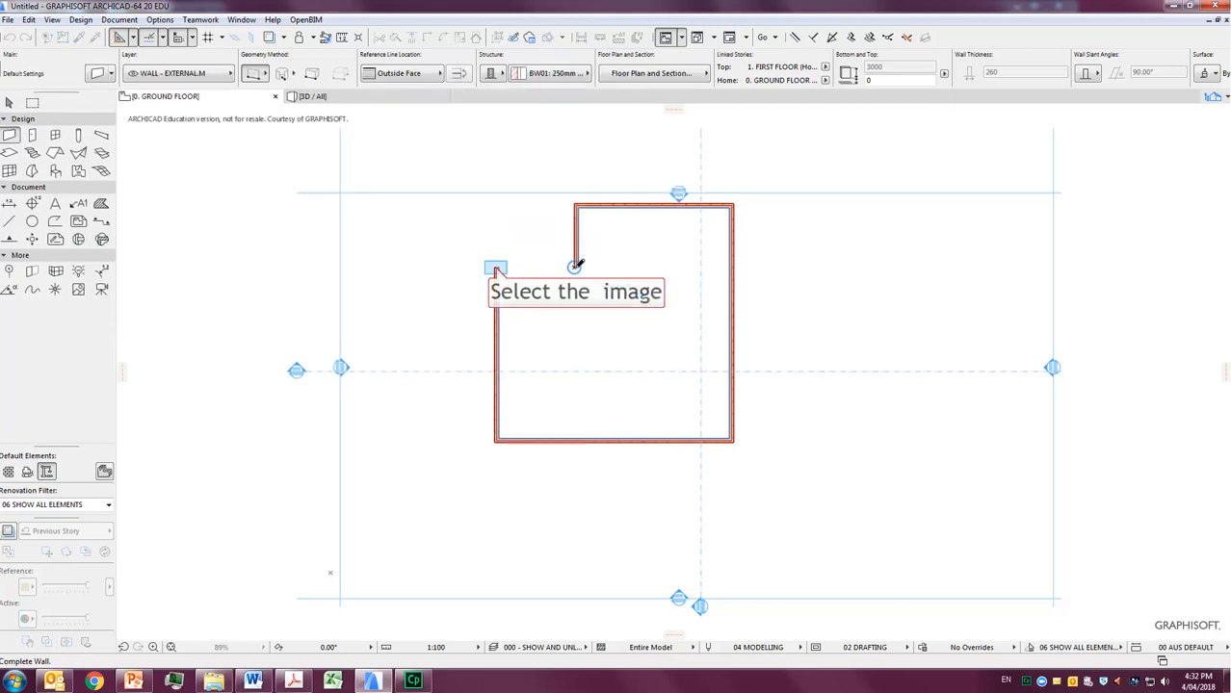
left_click(496, 267)
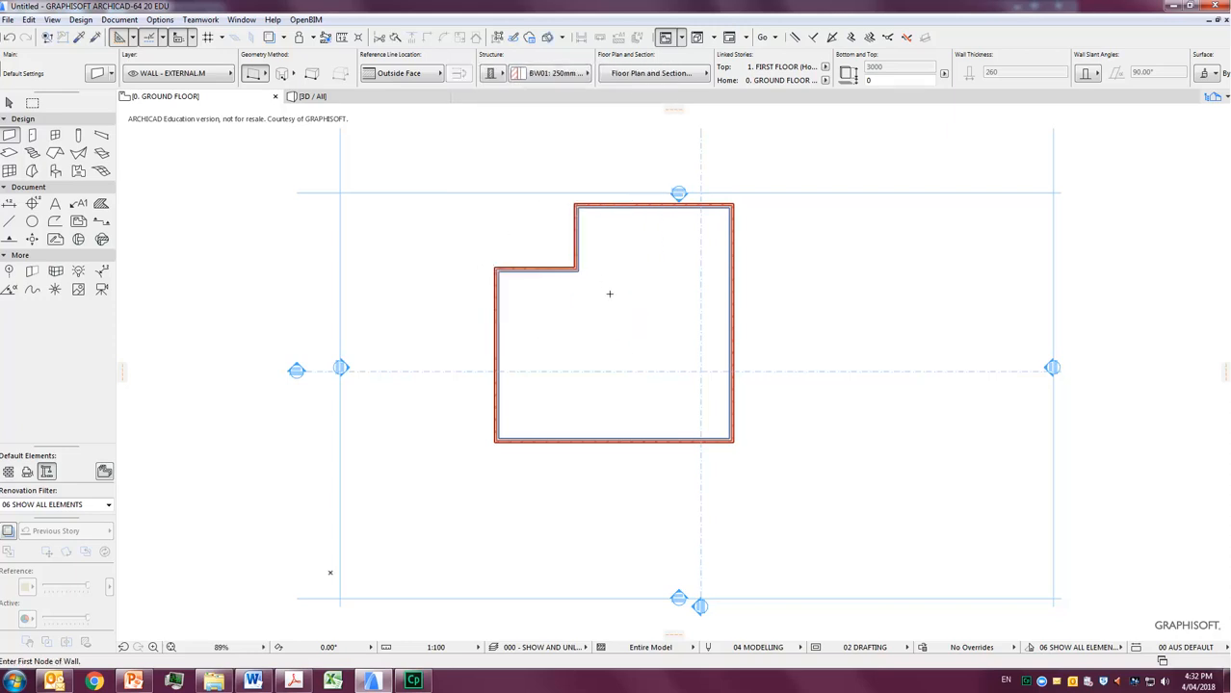
- Move the vertical section line S-01 to the left so that it cuts through about the middle of the building
scroll(608, 293, "up", 5)
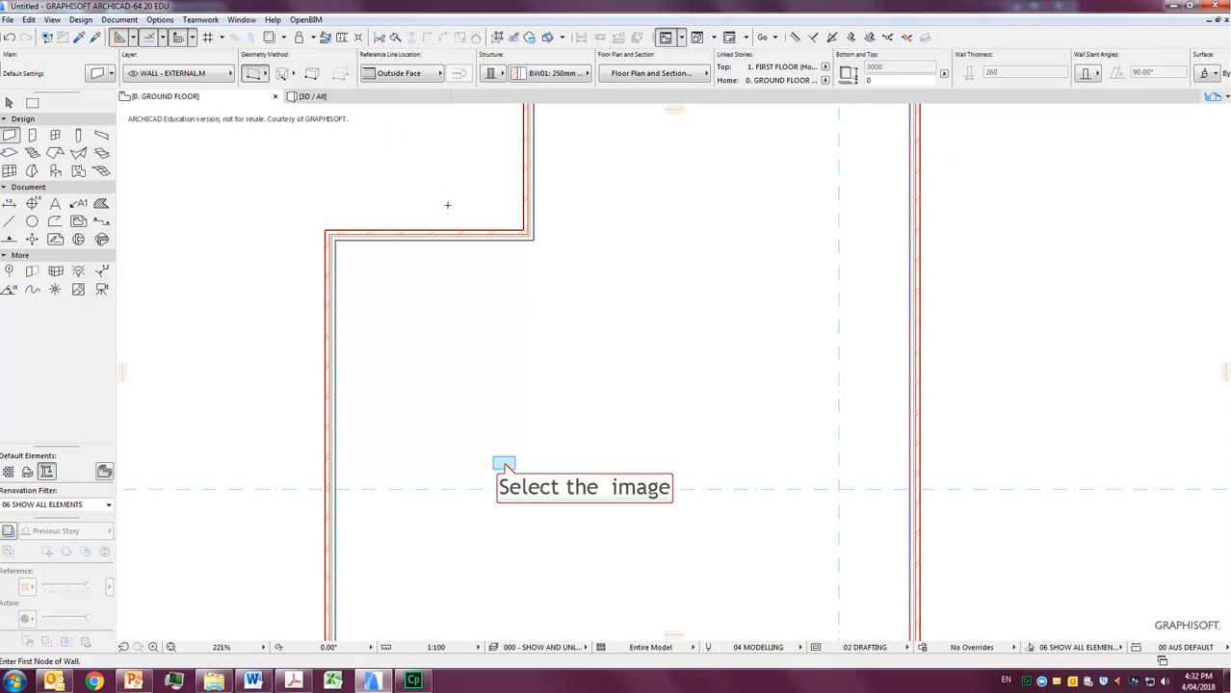
middle_click_drag(503, 464, 678, 333)
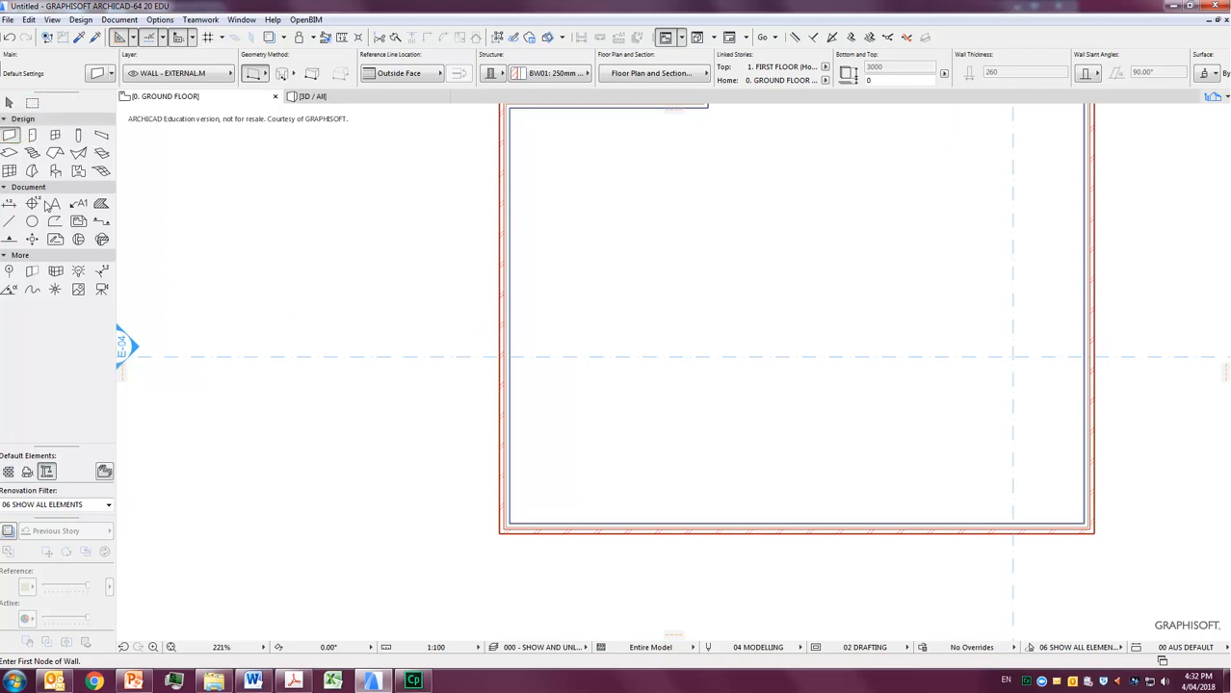
left_click(8, 103)
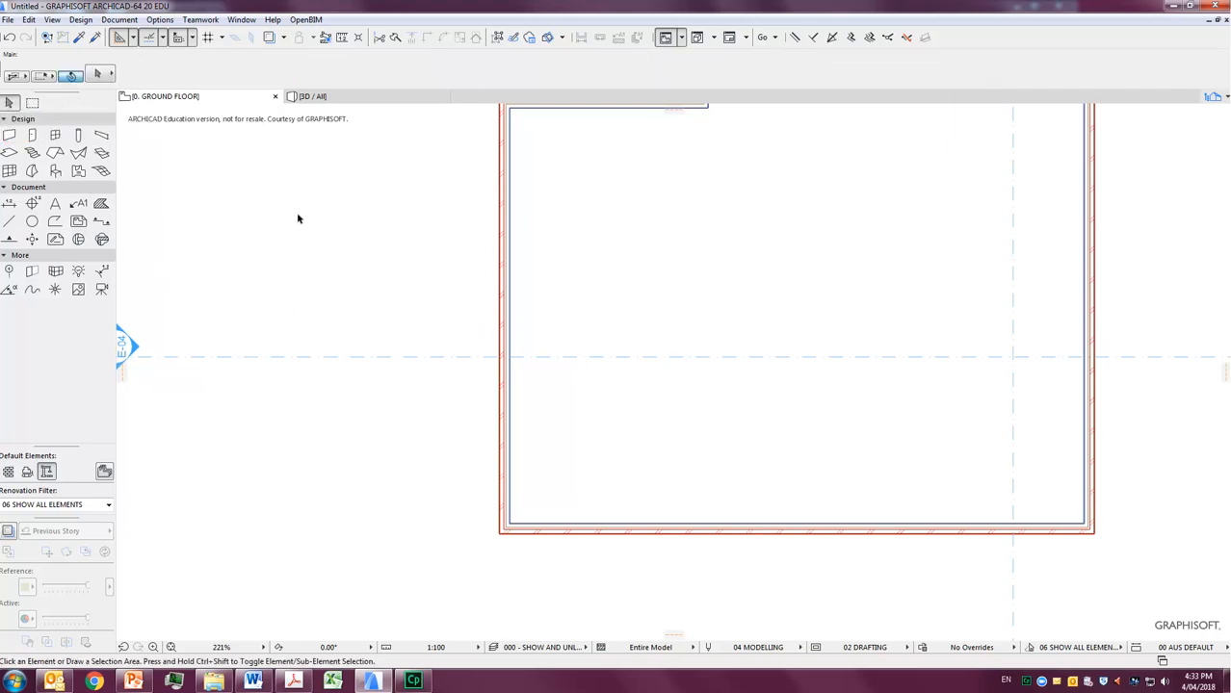
scroll(318, 309, "down", 5)
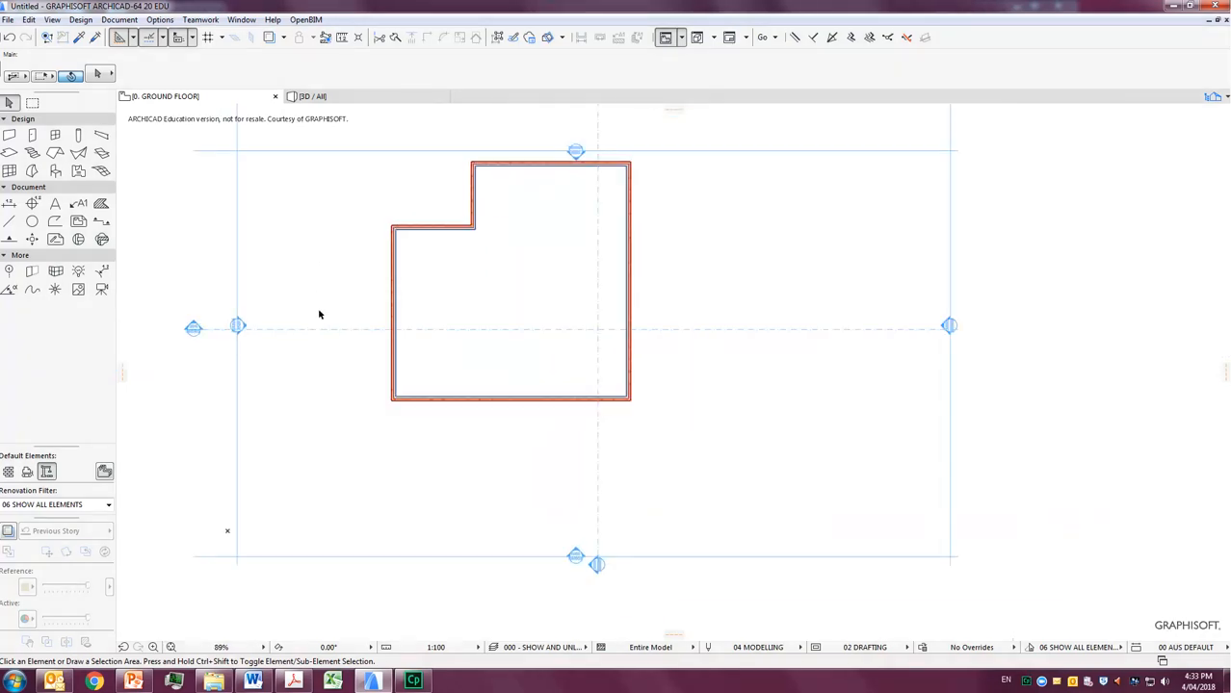
scroll(319, 310, "up", 2)
scroll(320, 314, "down", 2)
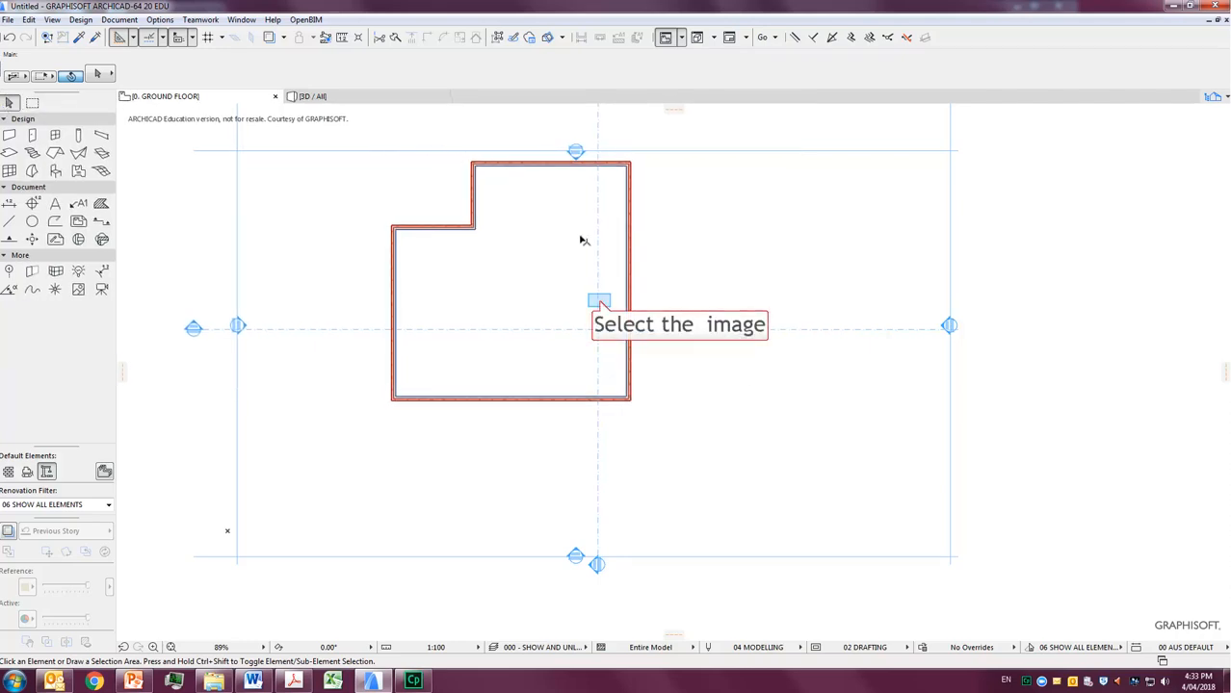
left_click(600, 303)
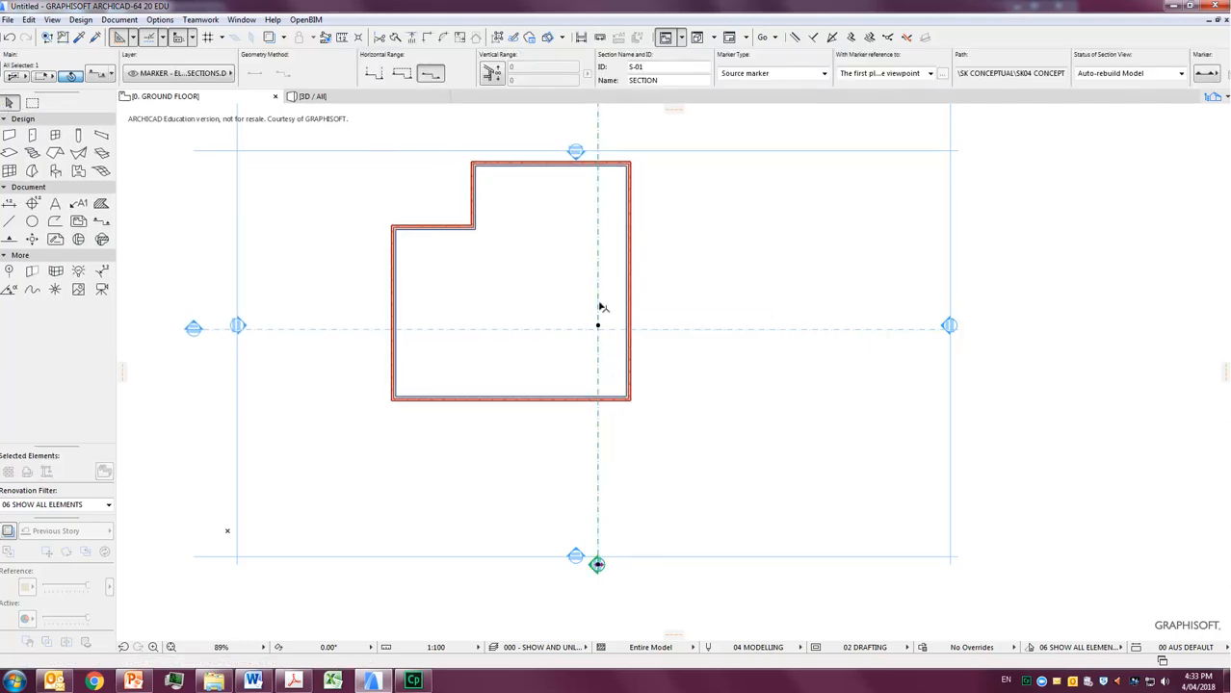
left_click(600, 305)
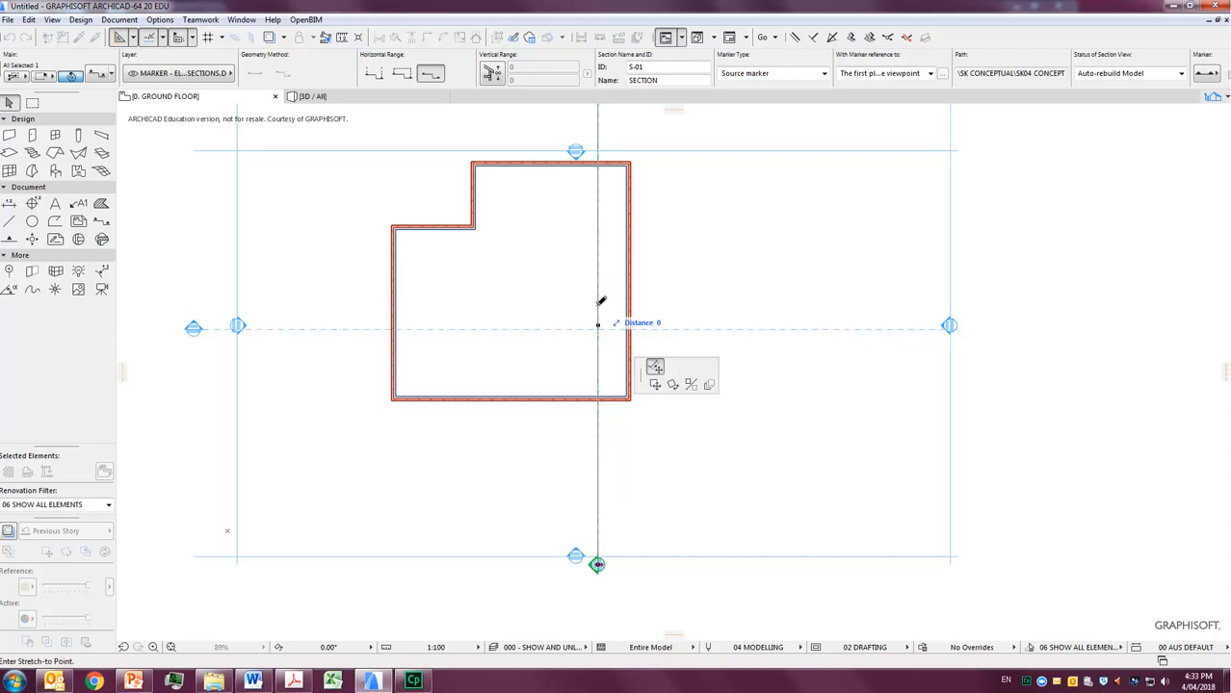
left_click(521, 313)
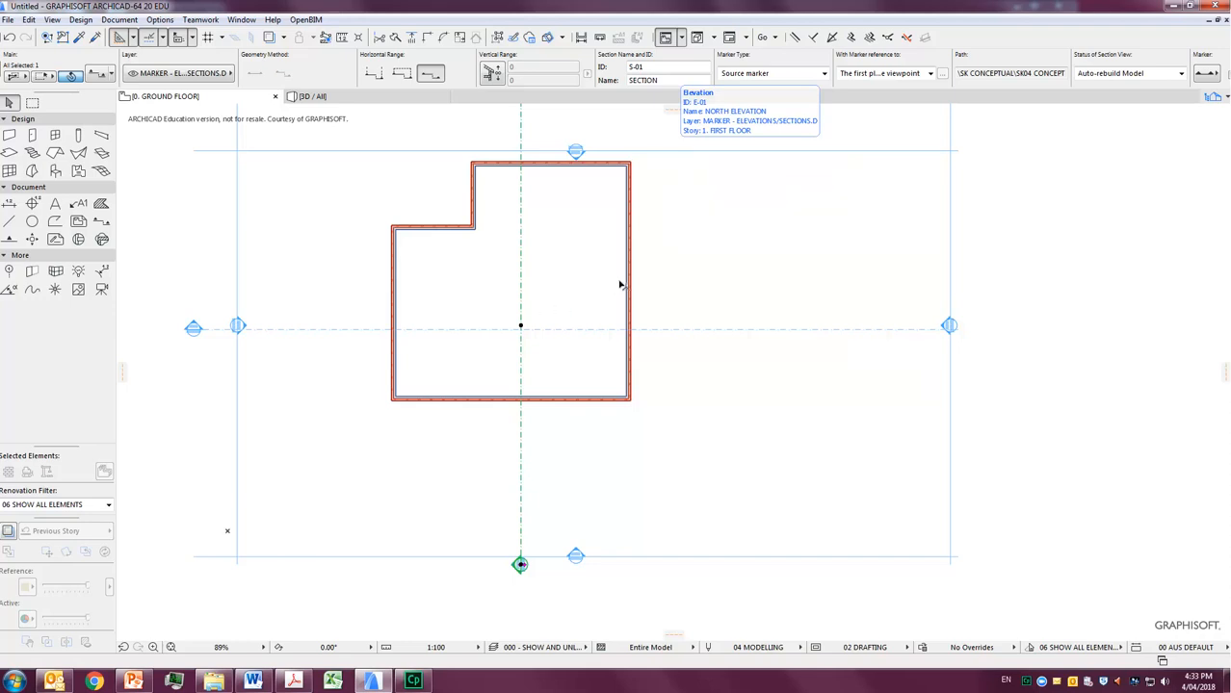
- Move the North Elevation line E-01 about 1356 mm upward, away from the building's upper wall
left_click(672, 151)
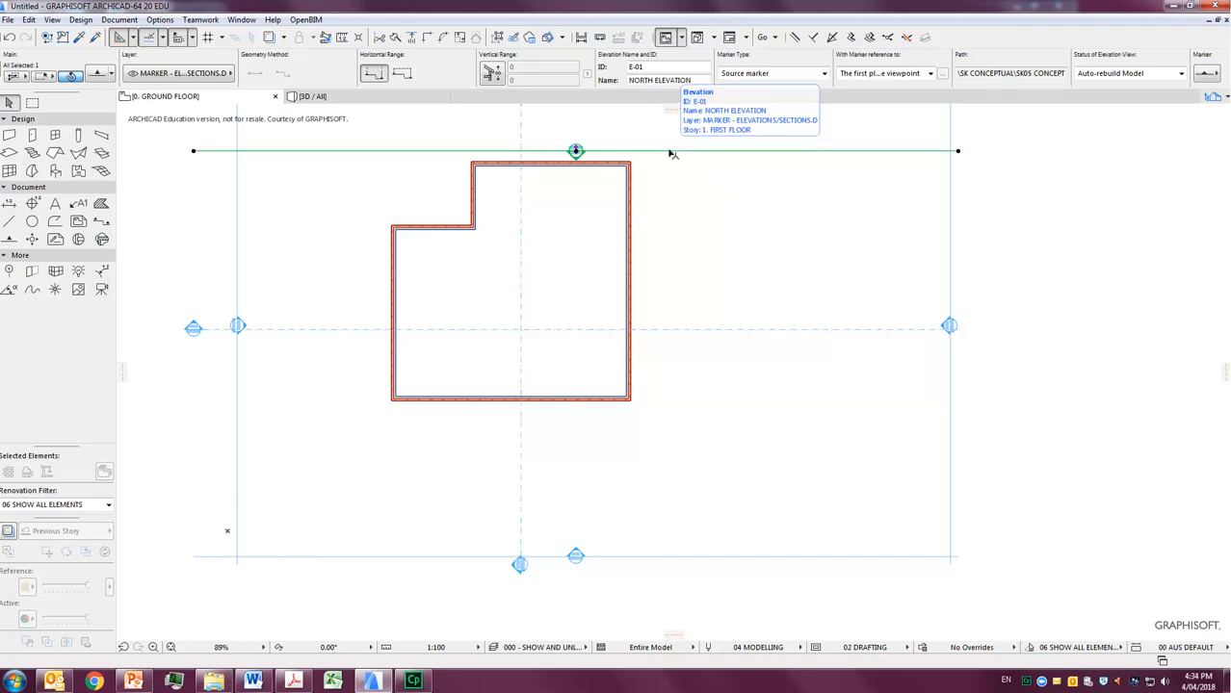
left_click(671, 151)
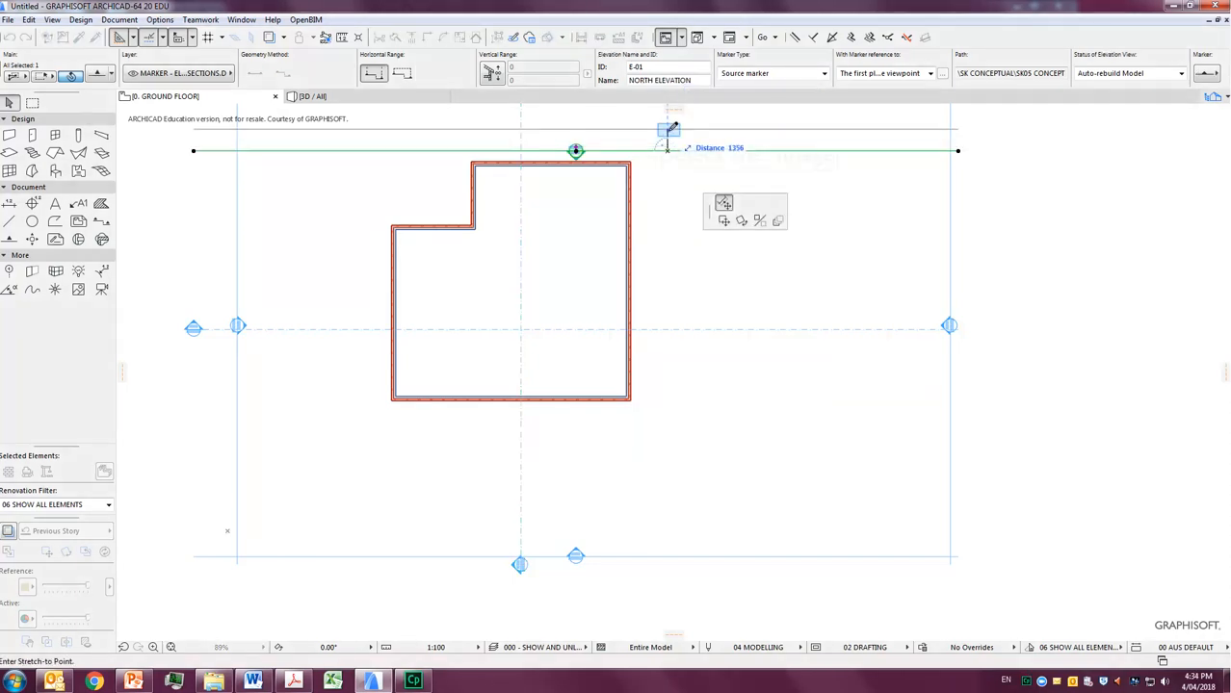
left_click(671, 134)
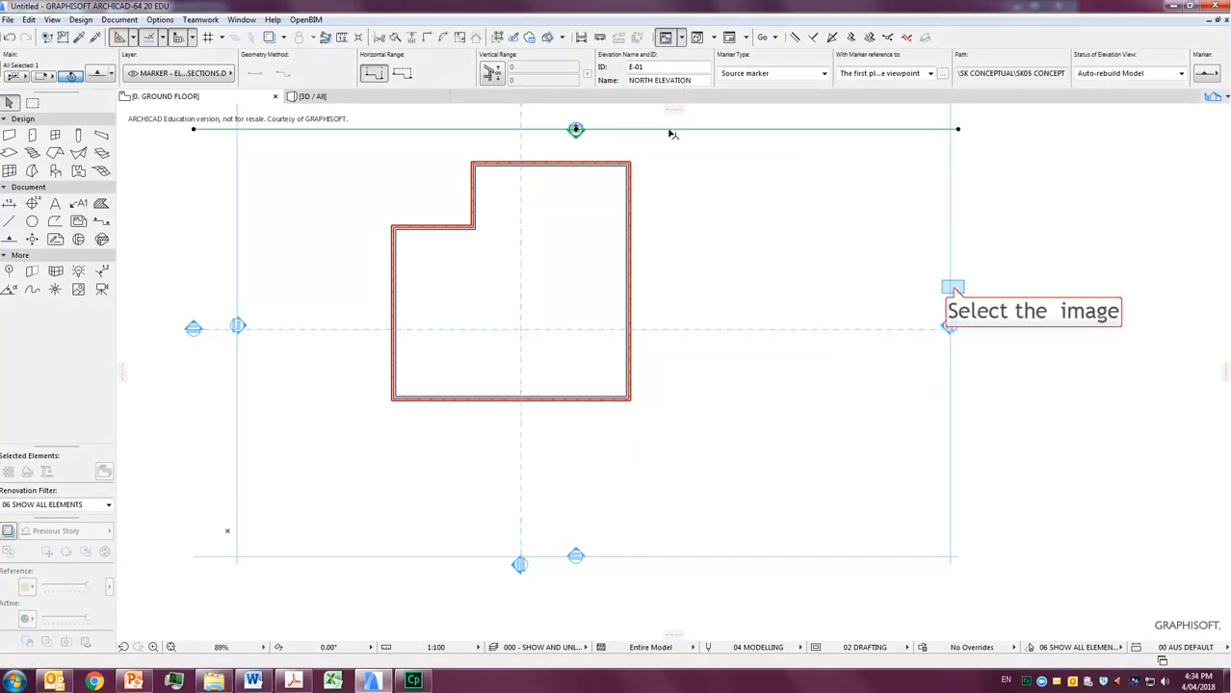
- Move the East Elevation line E-02 to the left, closer to the building's right wall
left_click(952, 289)
left_click(952, 287)
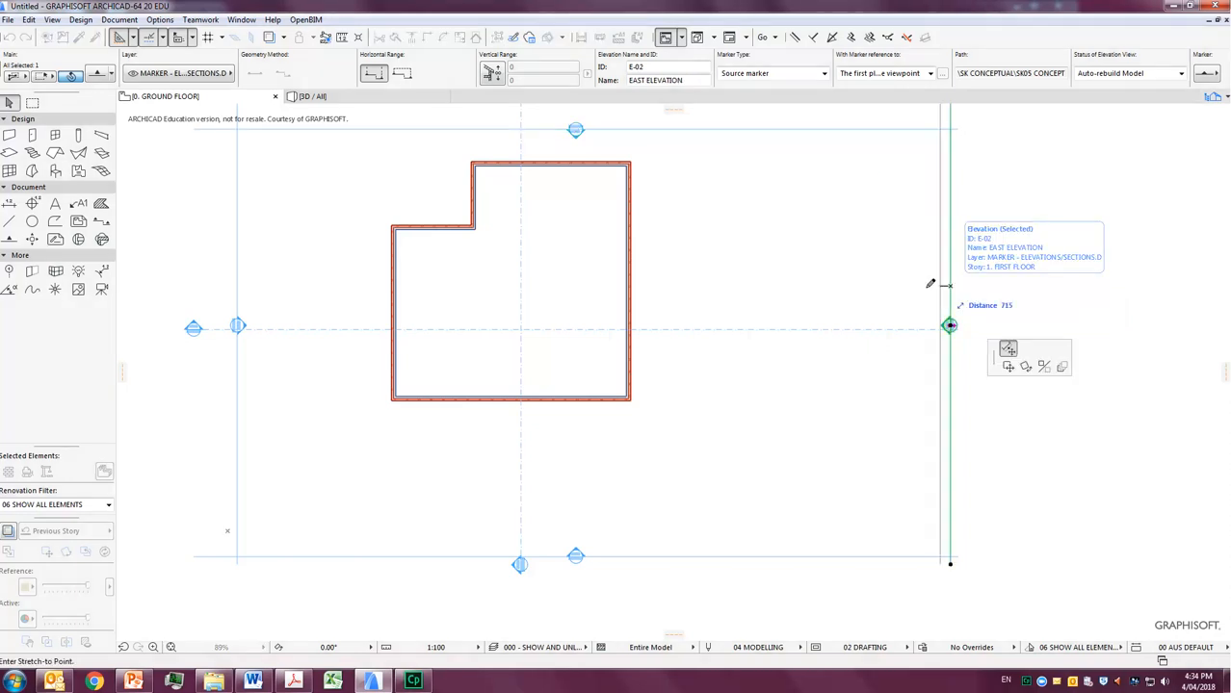
left_click(752, 298)
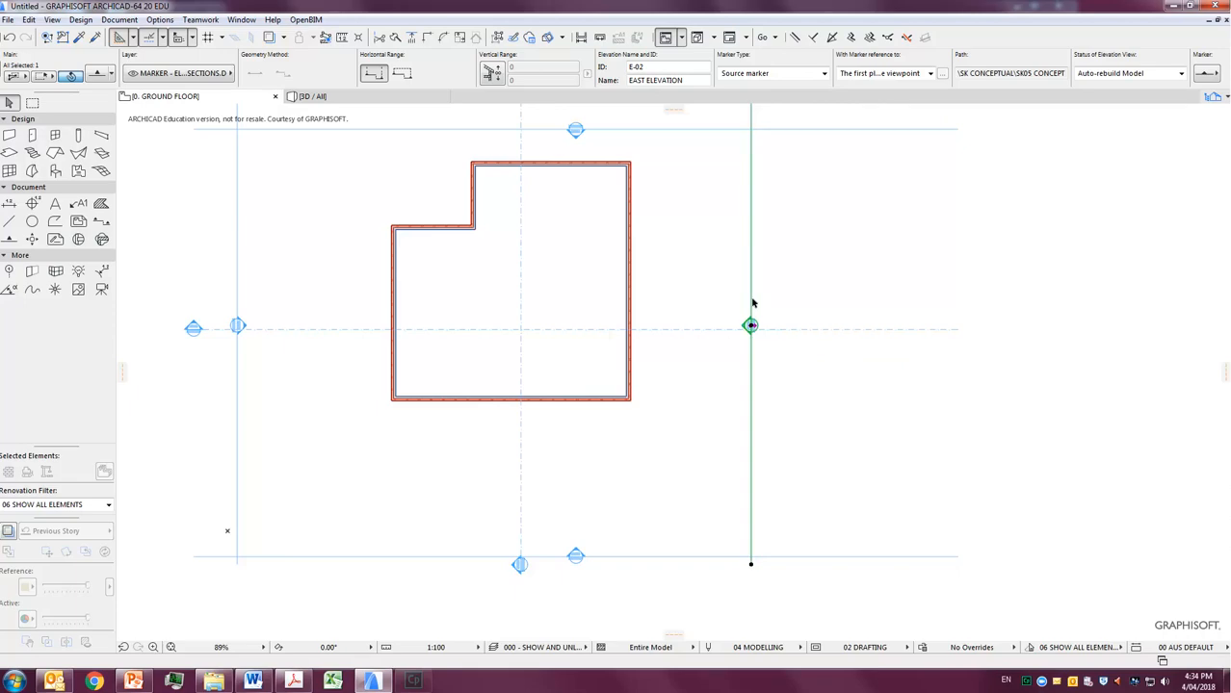